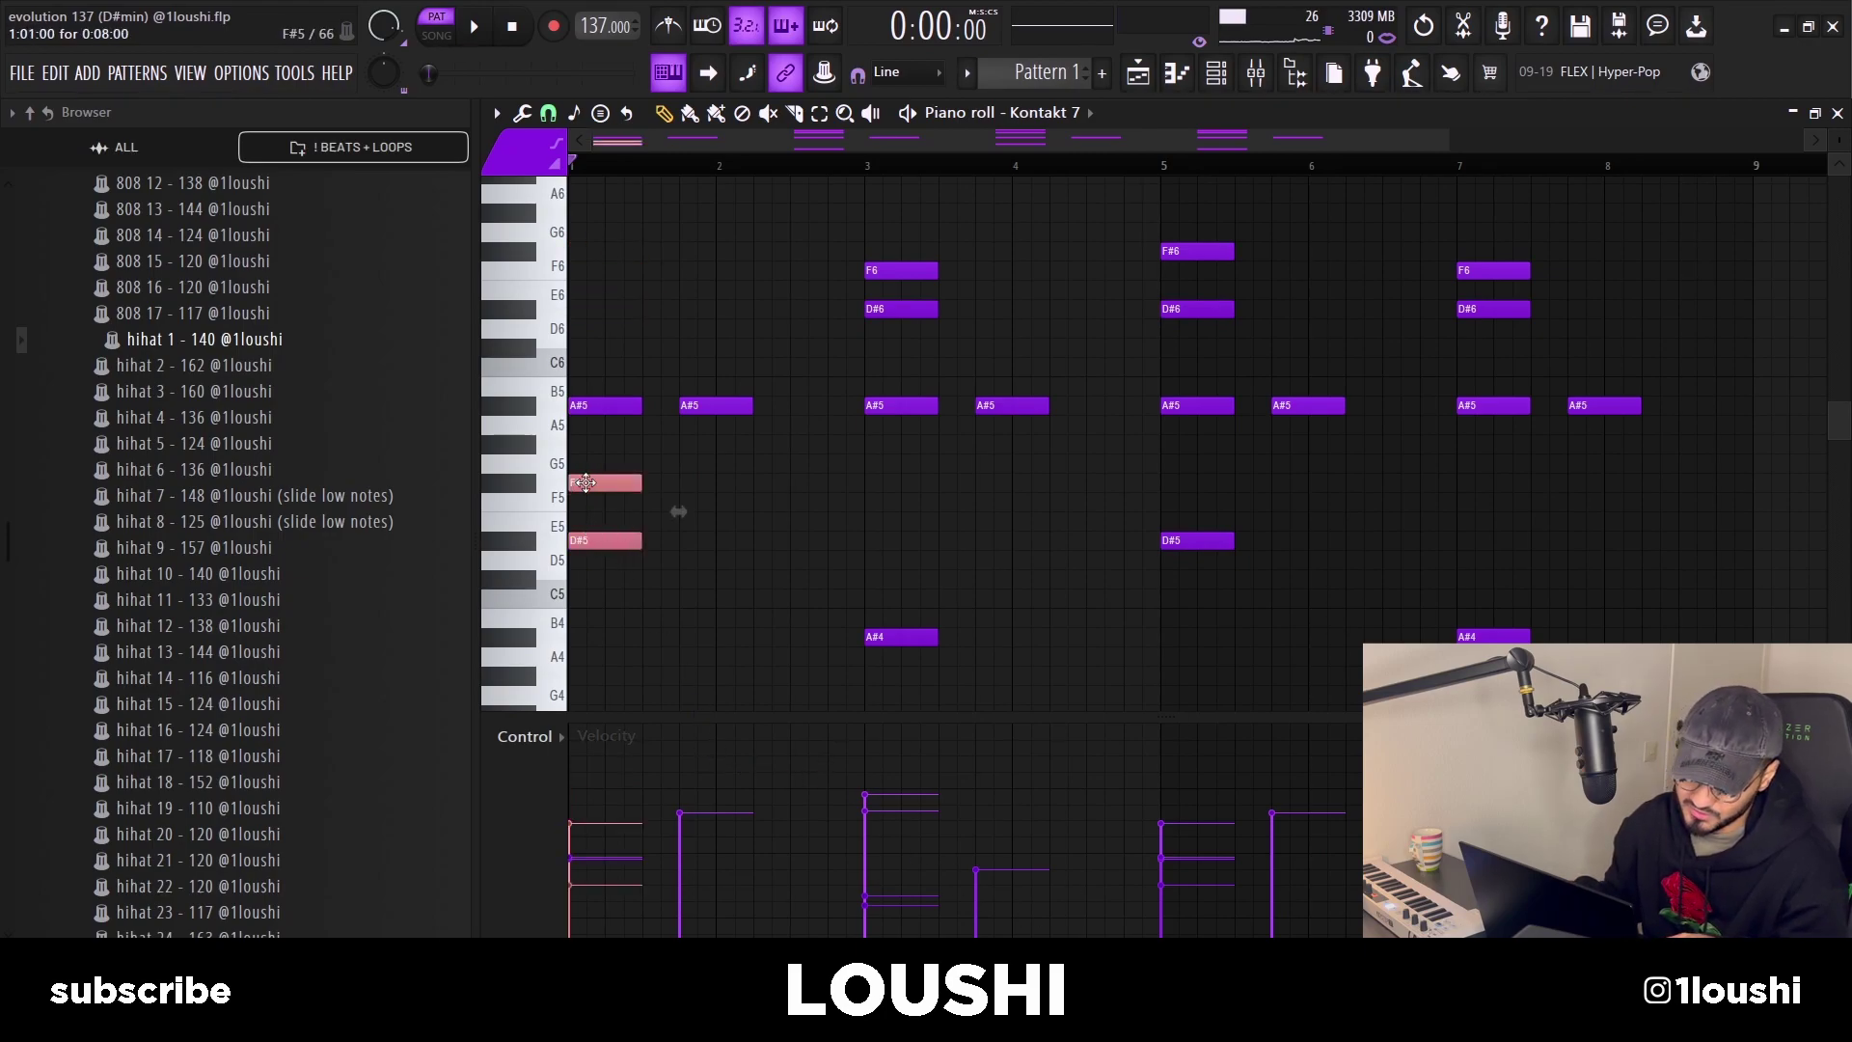
Undo the recent note changes so the bar 1 chord is restored in the Kontakt 7 piano roll.
key("ctrl+shift+z")
key("ctrl+shift+z")
scroll(762, 454, "up", 1)
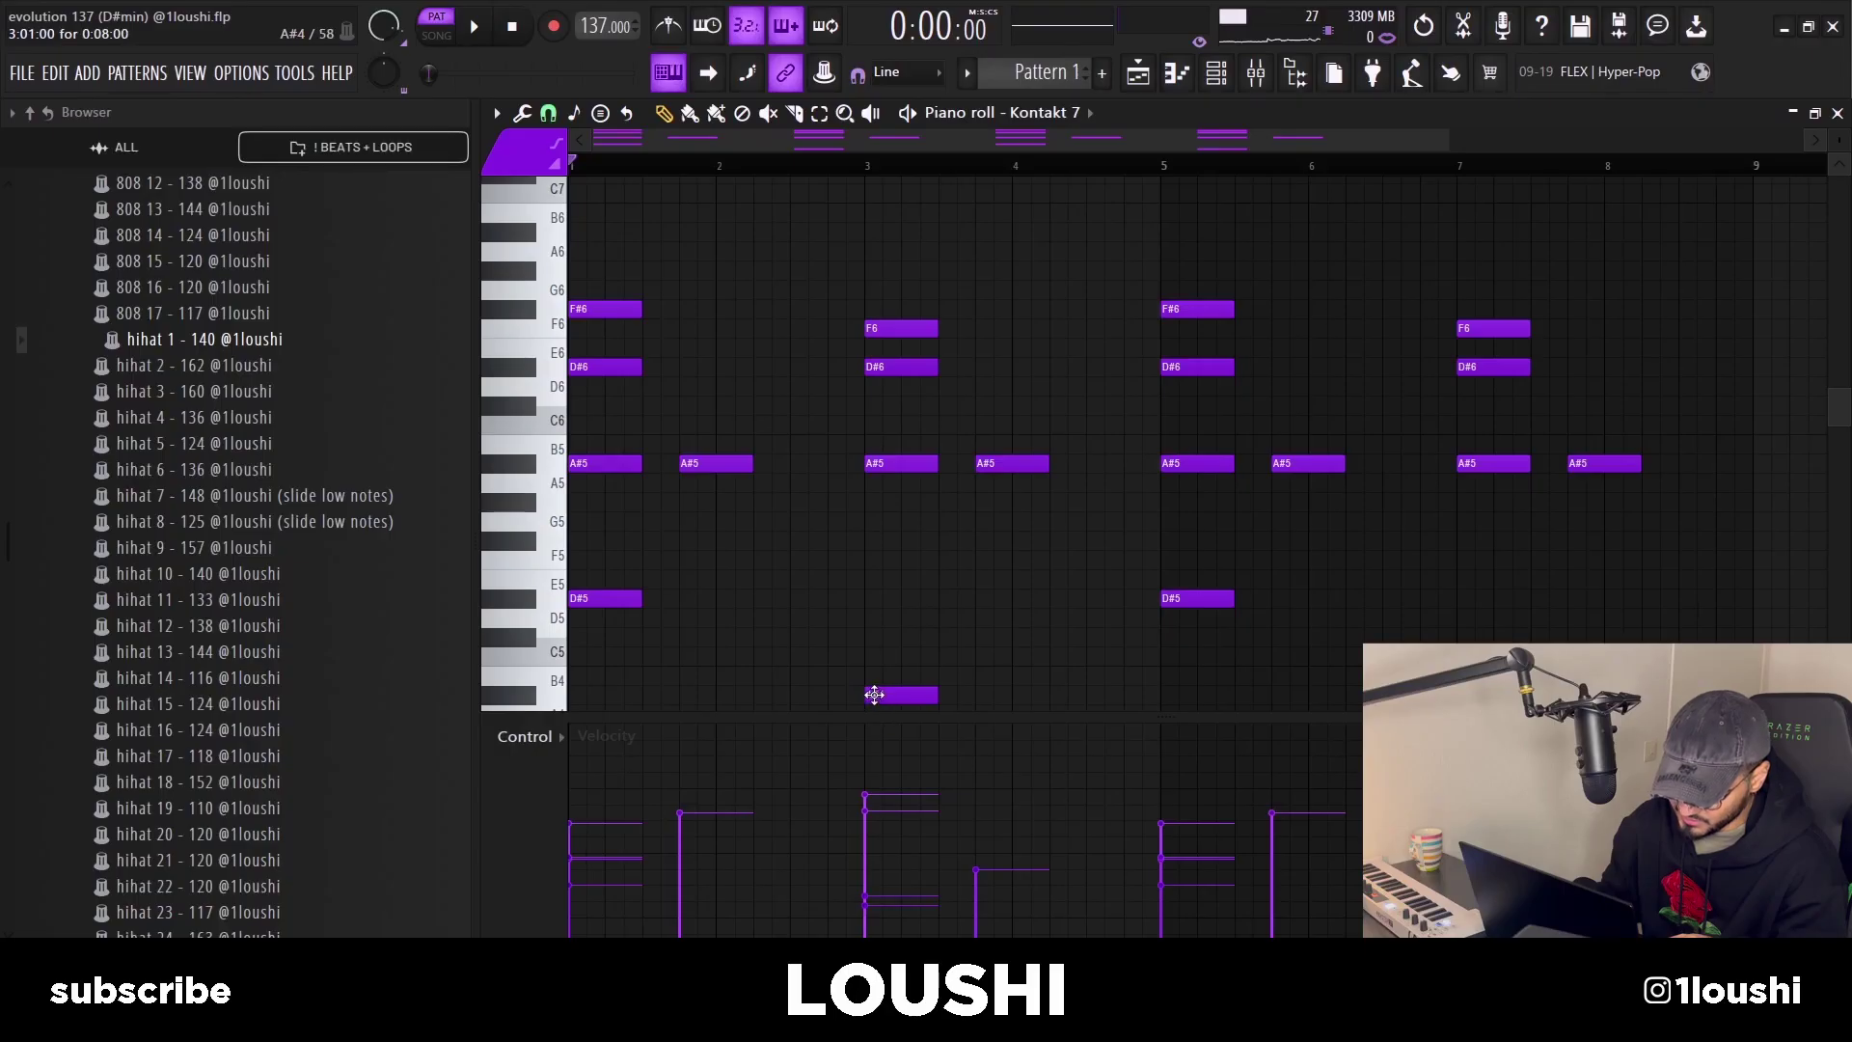
Try a copy of the D#5 and A#5 notes just before bar 3, transposed down four semitones to B4 and F#5.
left_click_drag(629, 633, 846, 463)
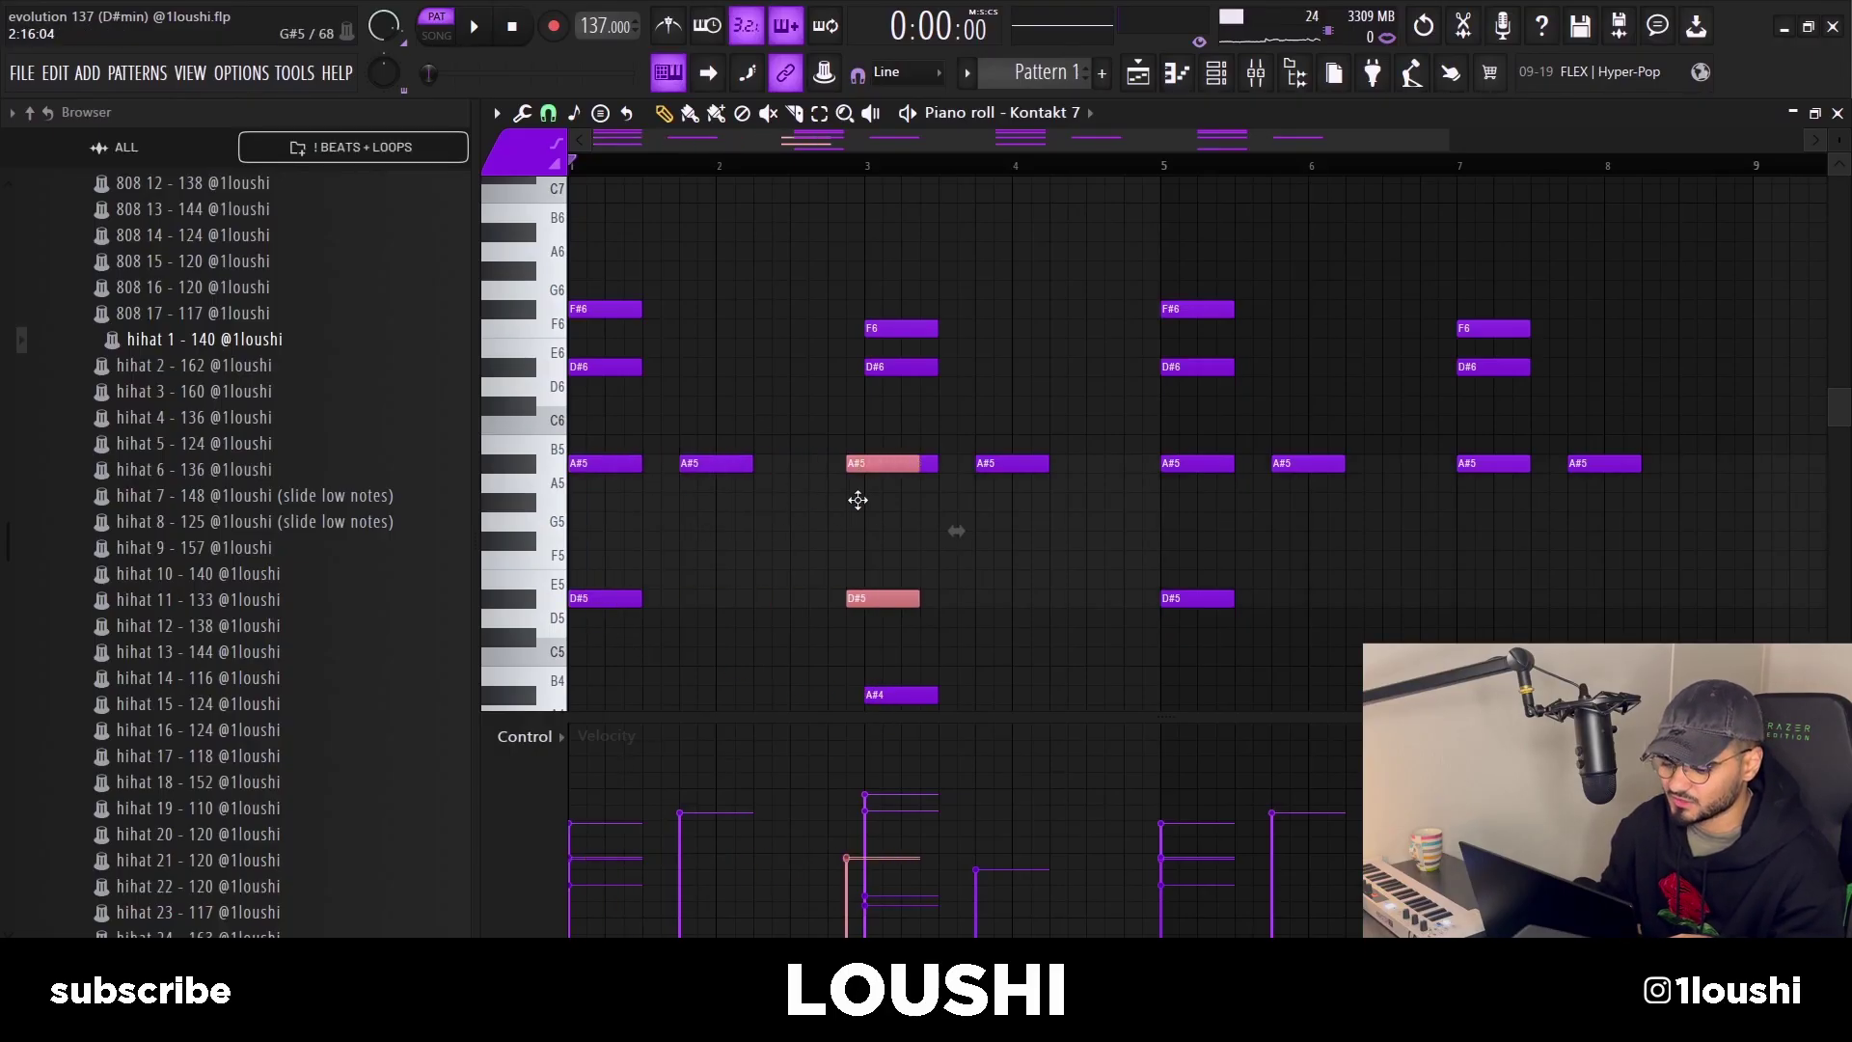
key("shift+Down")
key("shift+Down")
key("shift+Down")
key("shift+Down")
key("shift+Down")
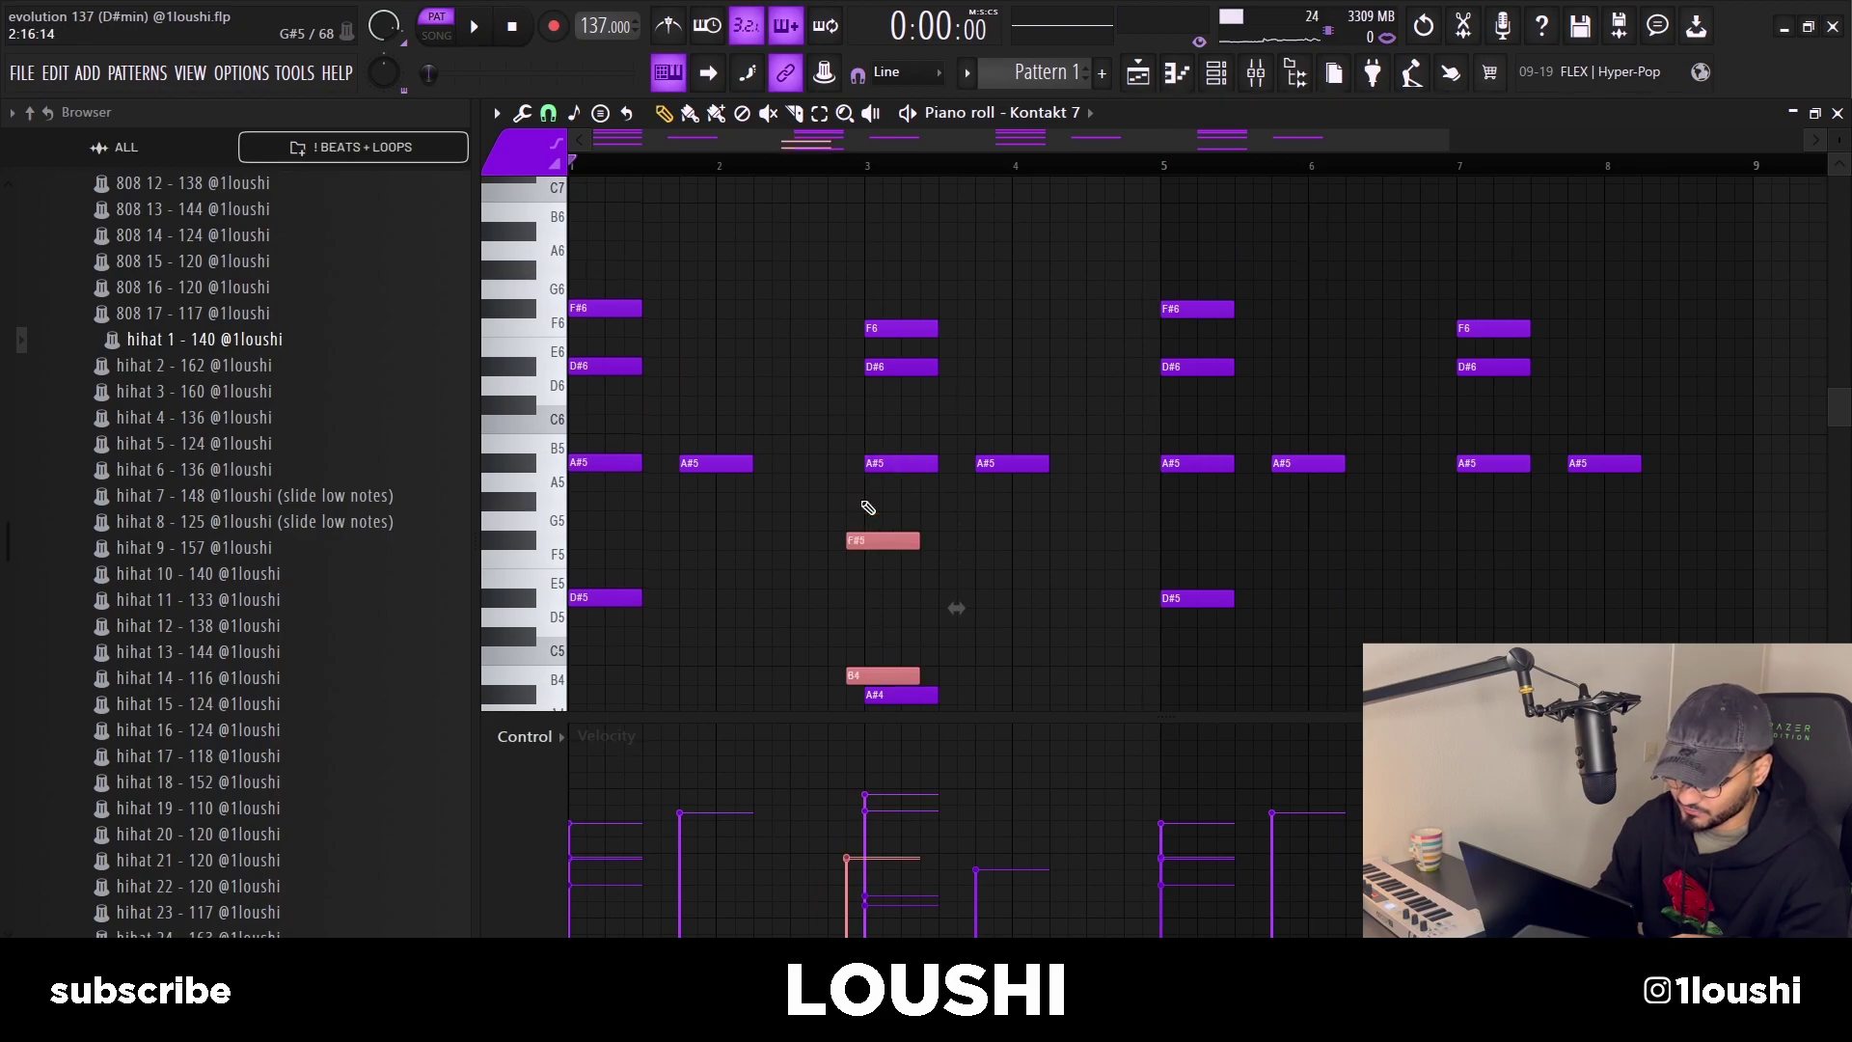
Examine the bar 3 chord by selecting its A#4 and A#5 octave notes and its D#6 note.
scroll(867, 509, "down", 2)
scroll(903, 505, "up", 2)
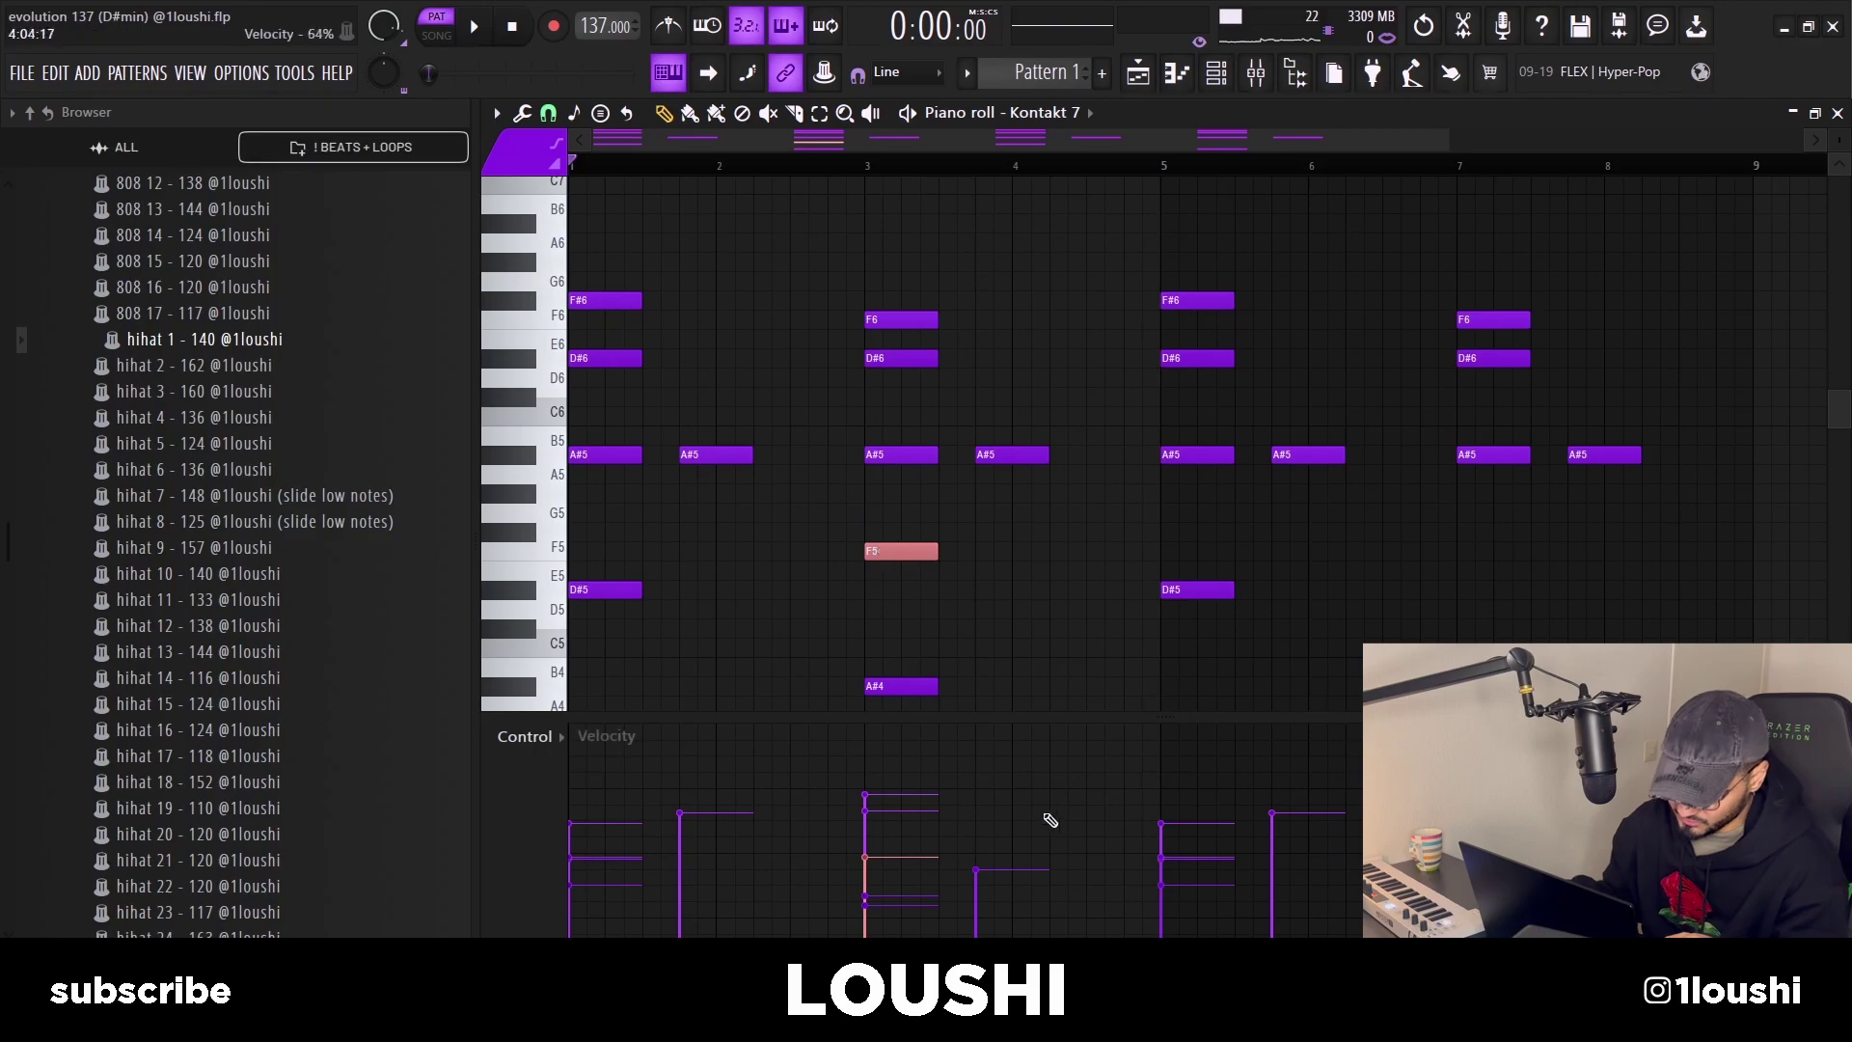
left_click_drag(909, 500, 909, 666)
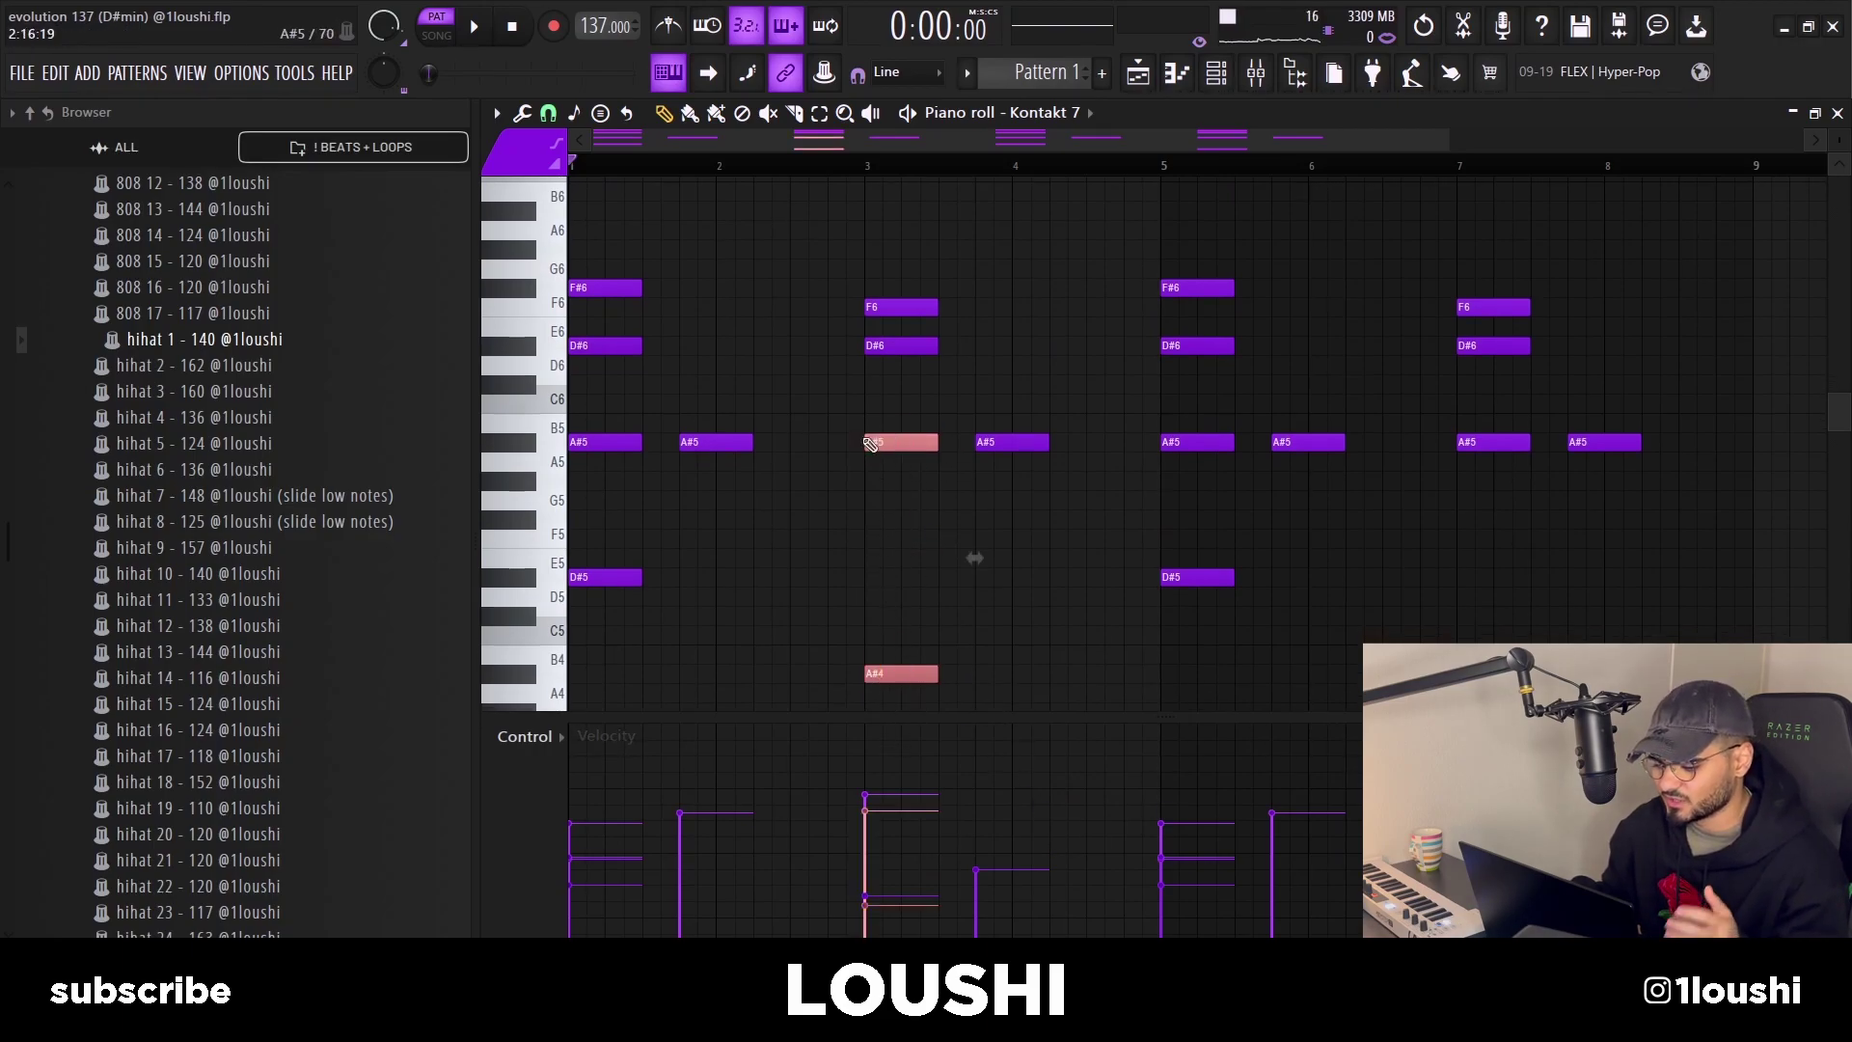
left_click_drag(843, 439, 932, 649)
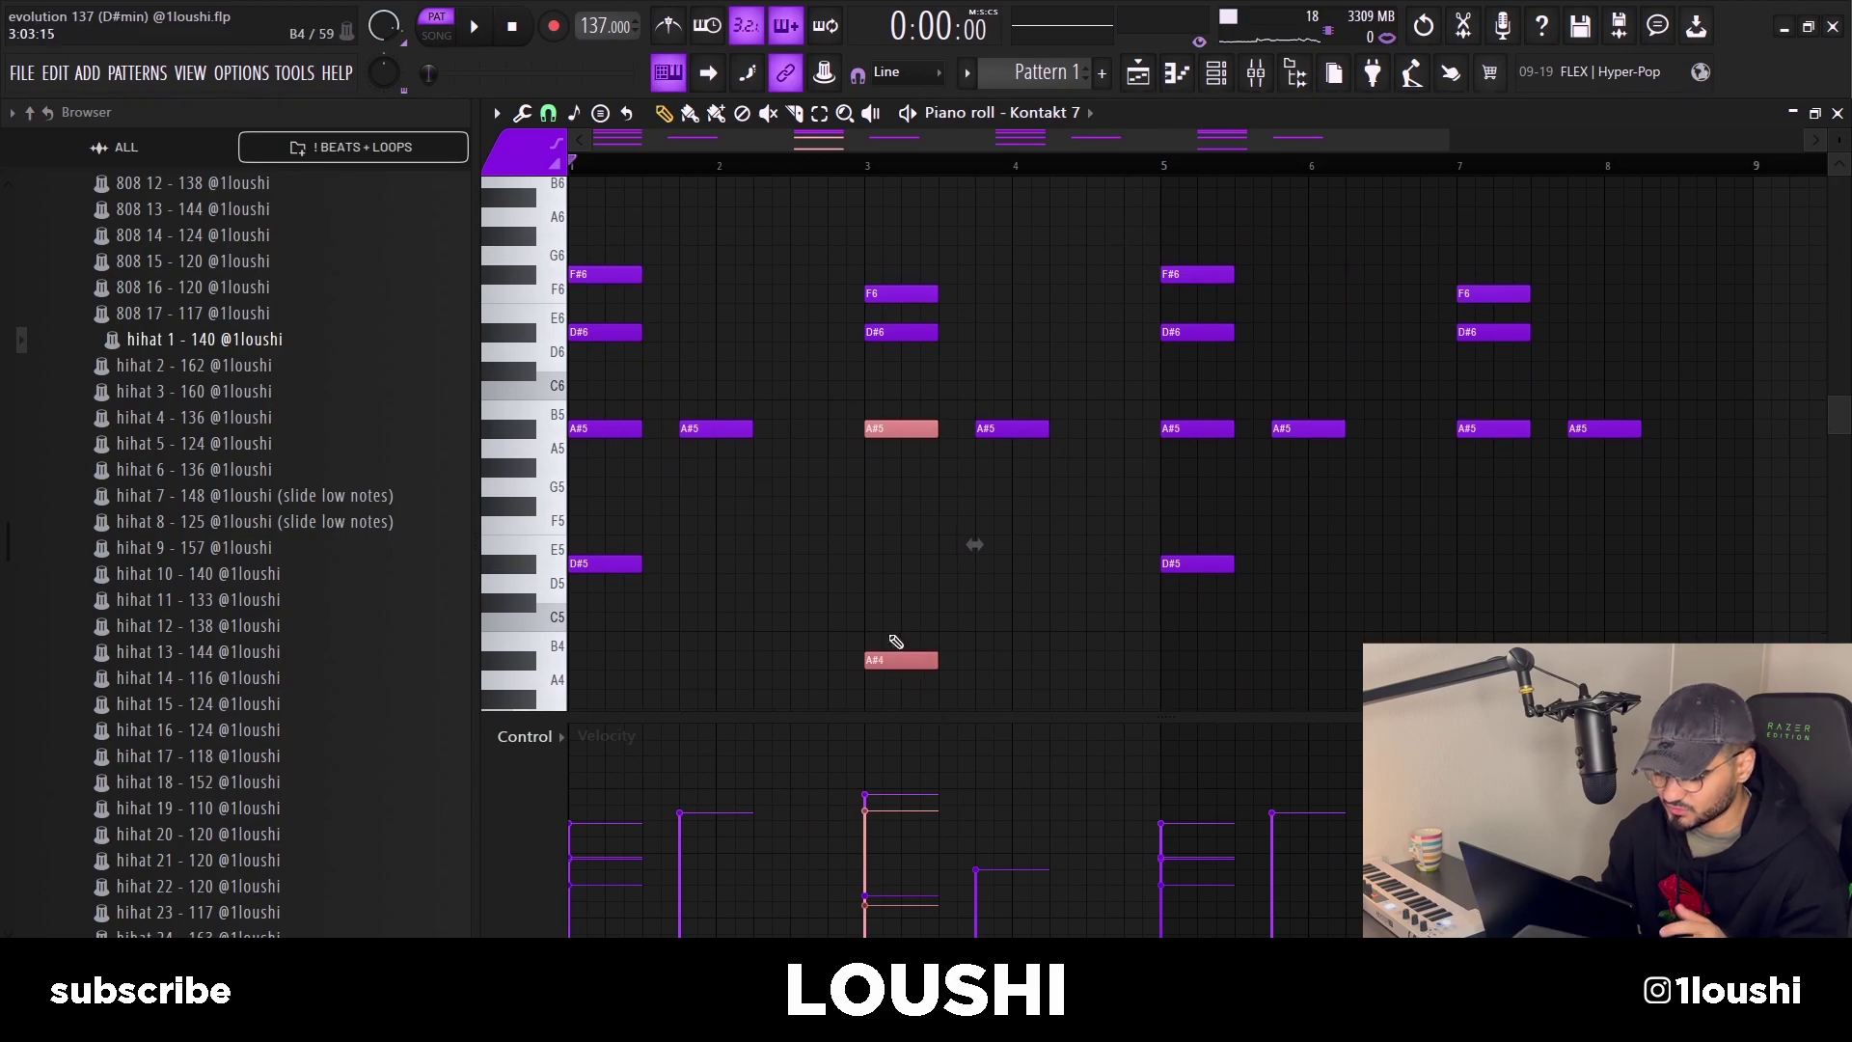
scroll(889, 540, "up", 1)
left_click_drag(889, 535, 883, 399)
left_click(889, 395)
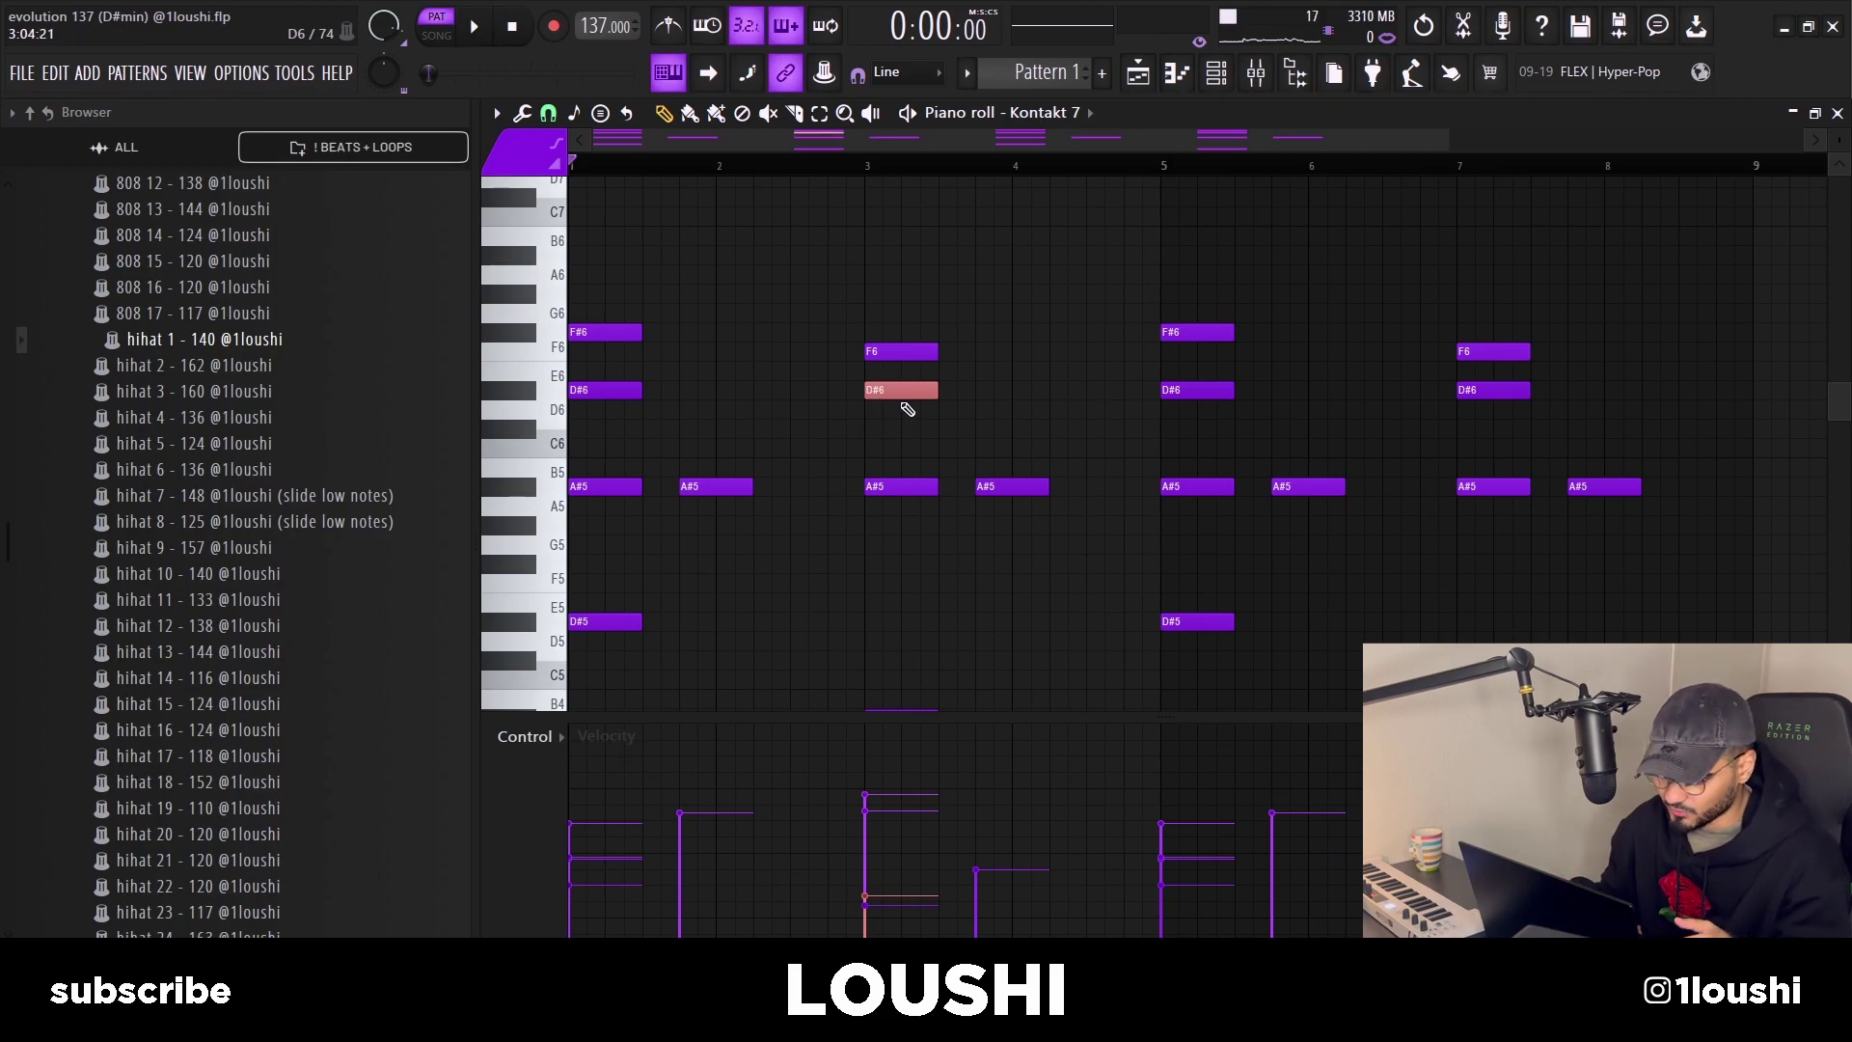
scroll(924, 395, "down", 1)
Open the Kontakt 7 instrument and browse the Tape Rooms library's instrument folders, including Echoes.
key("F7")
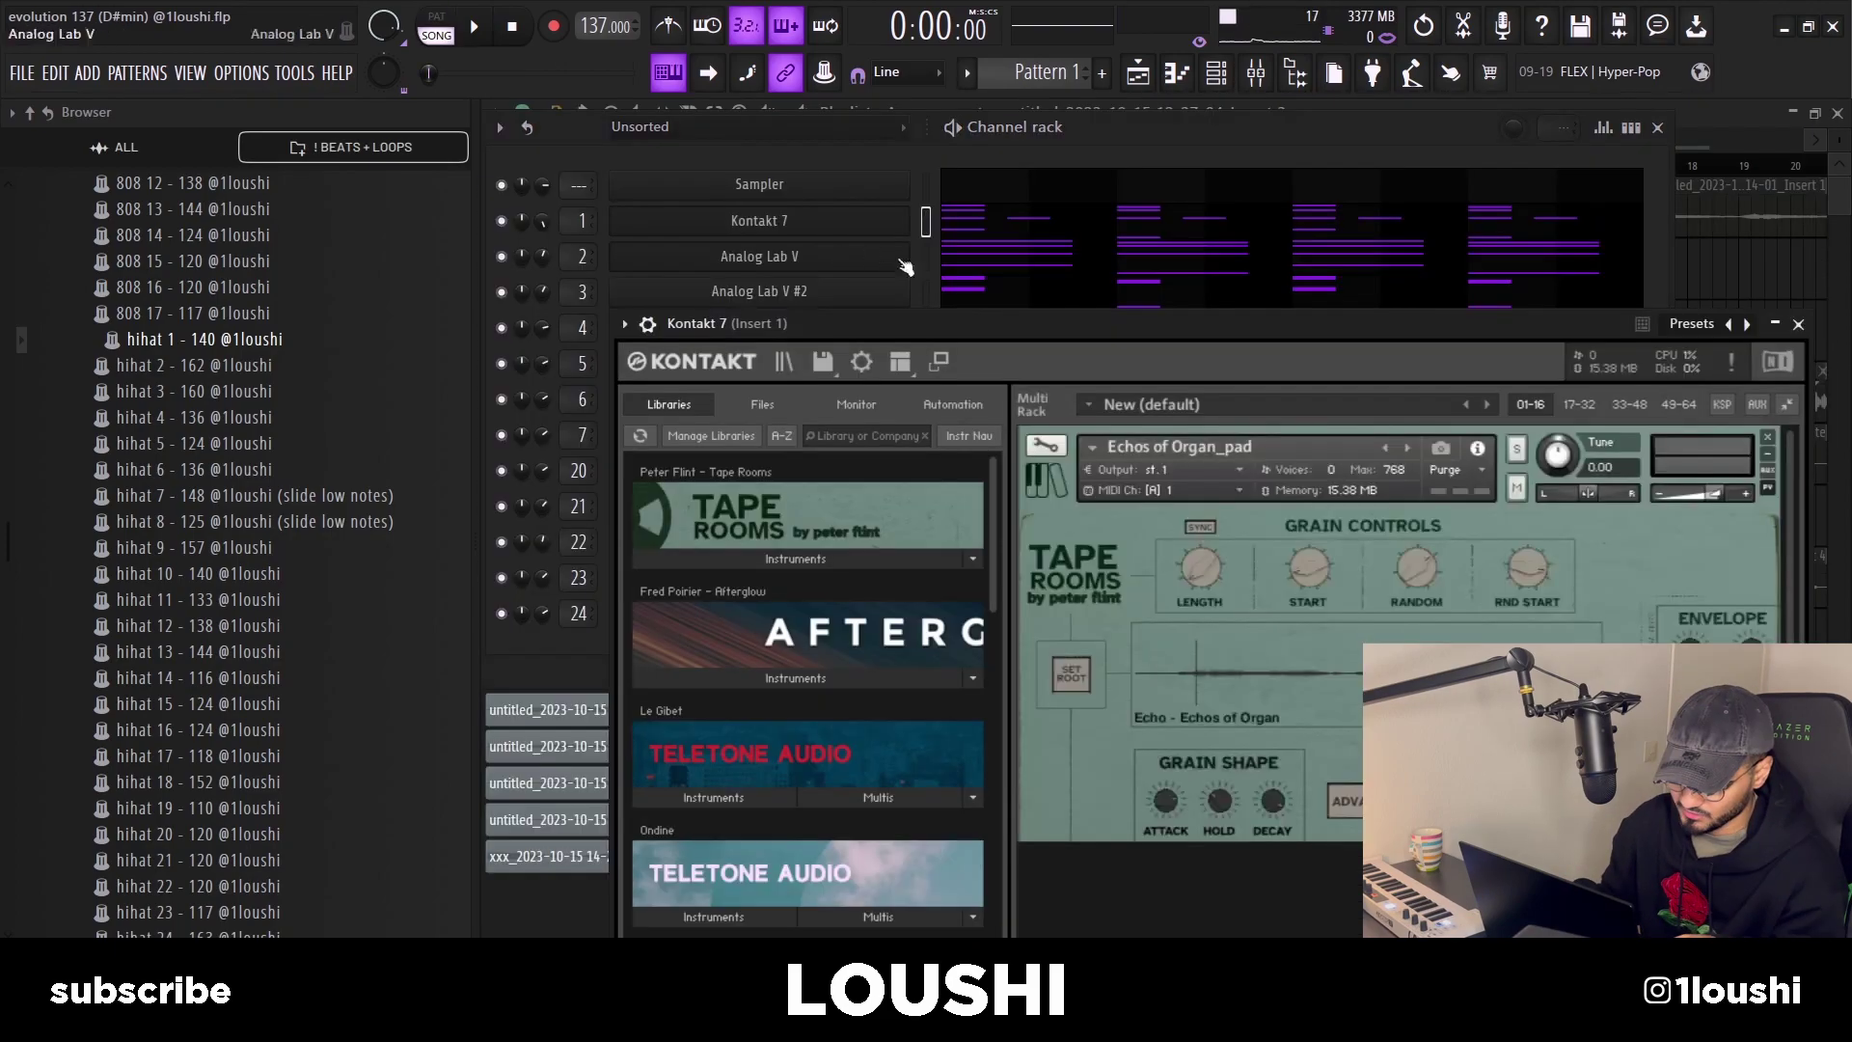
left_click_drag(964, 323, 901, 205)
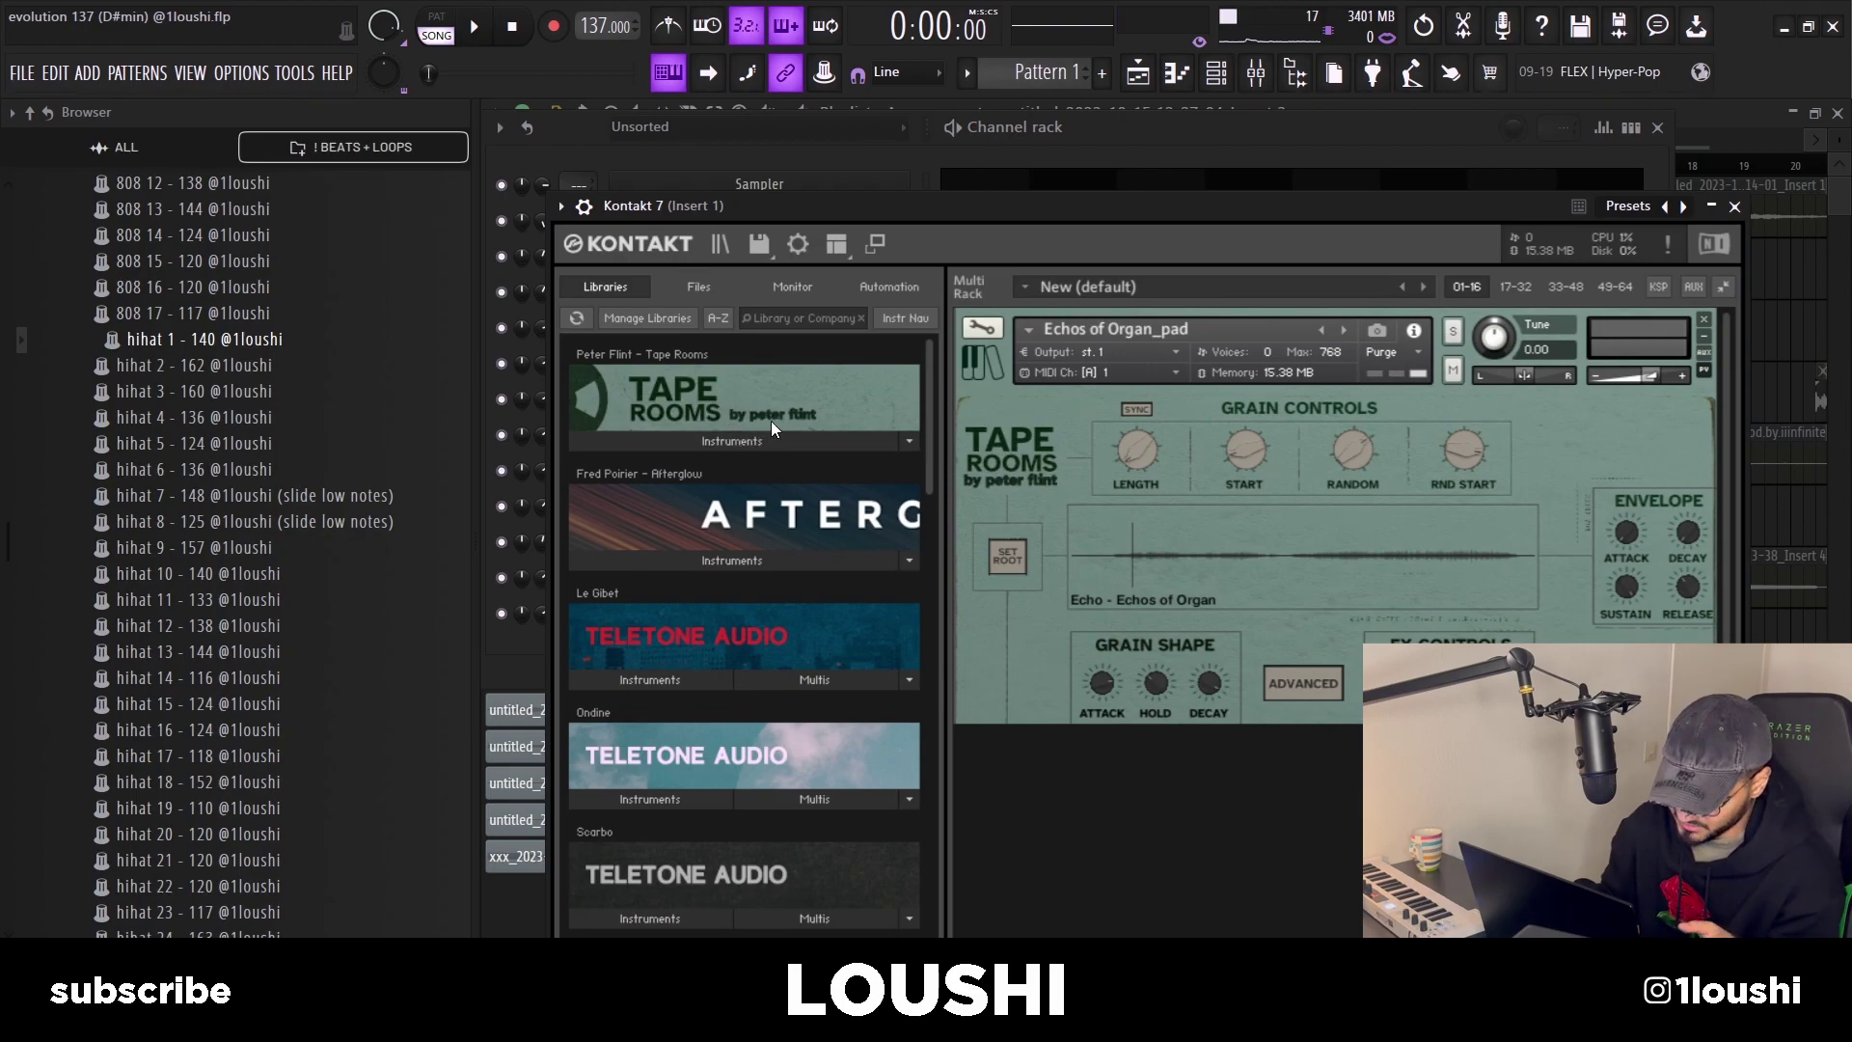
left_click(737, 438)
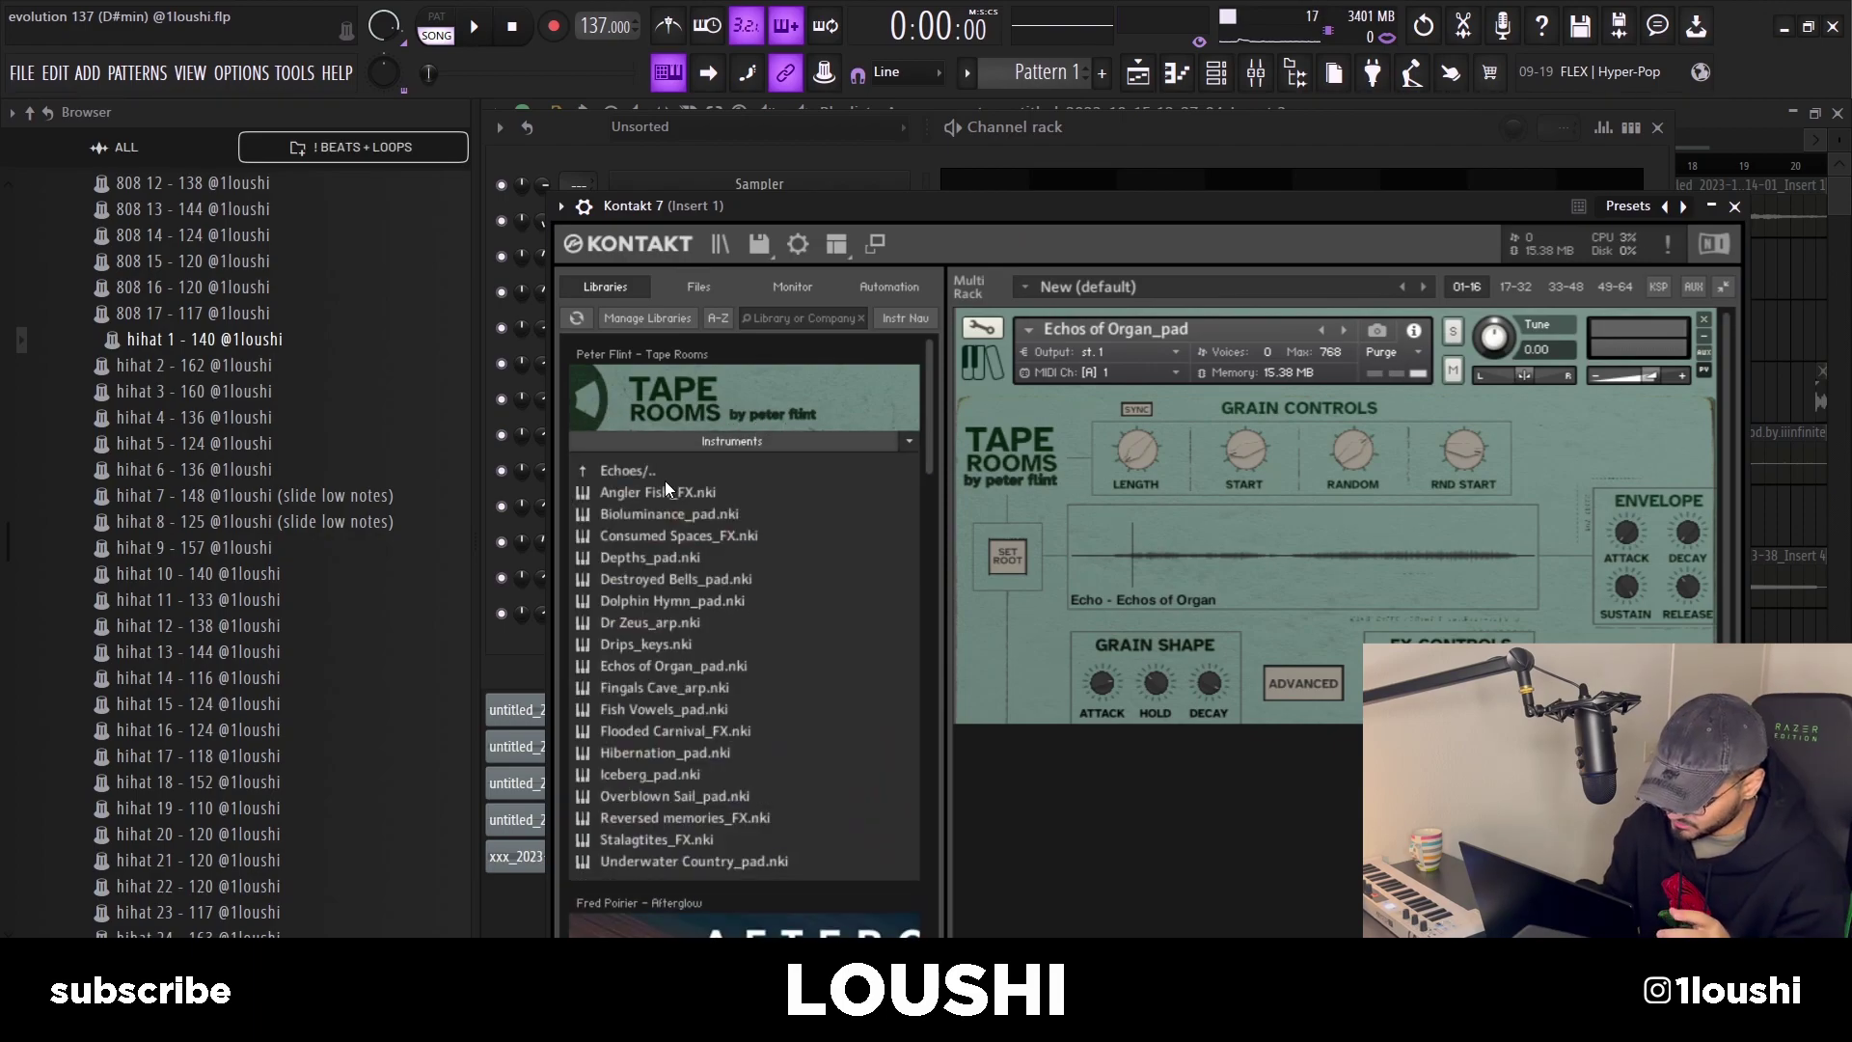
left_click(662, 472)
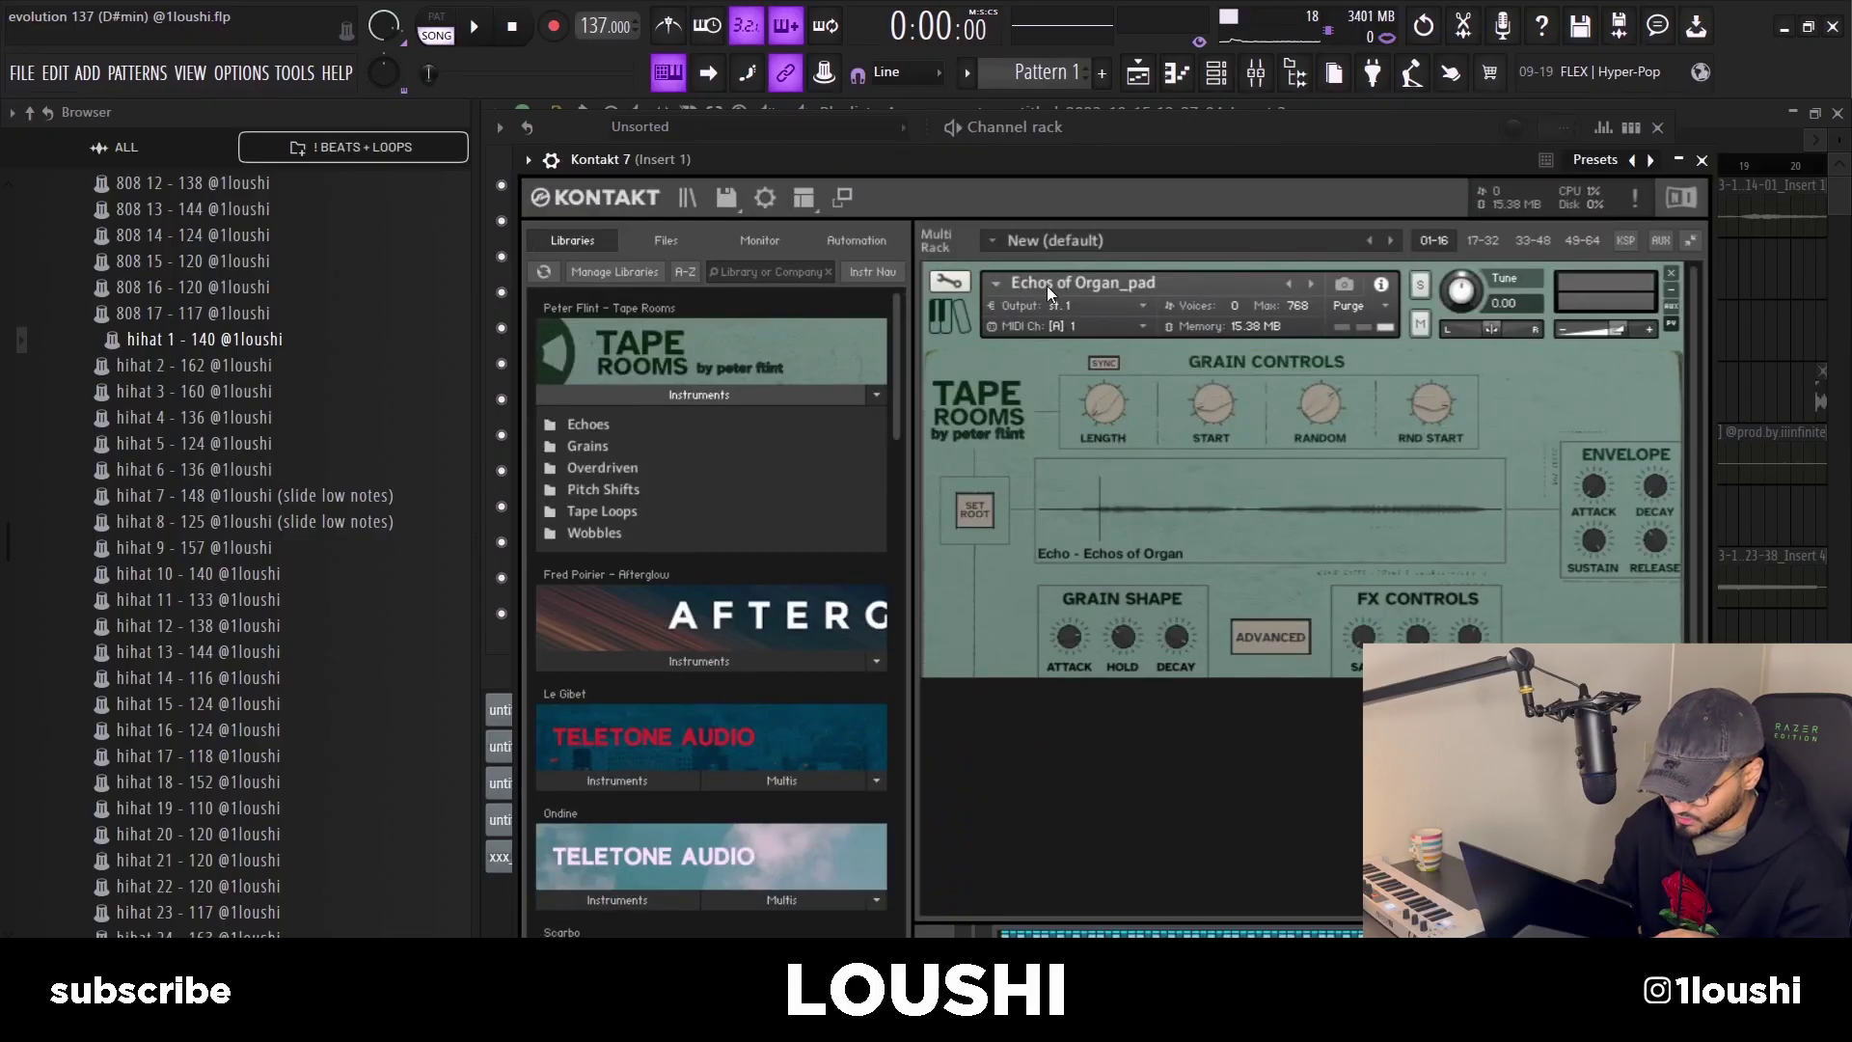
left_click(641, 427)
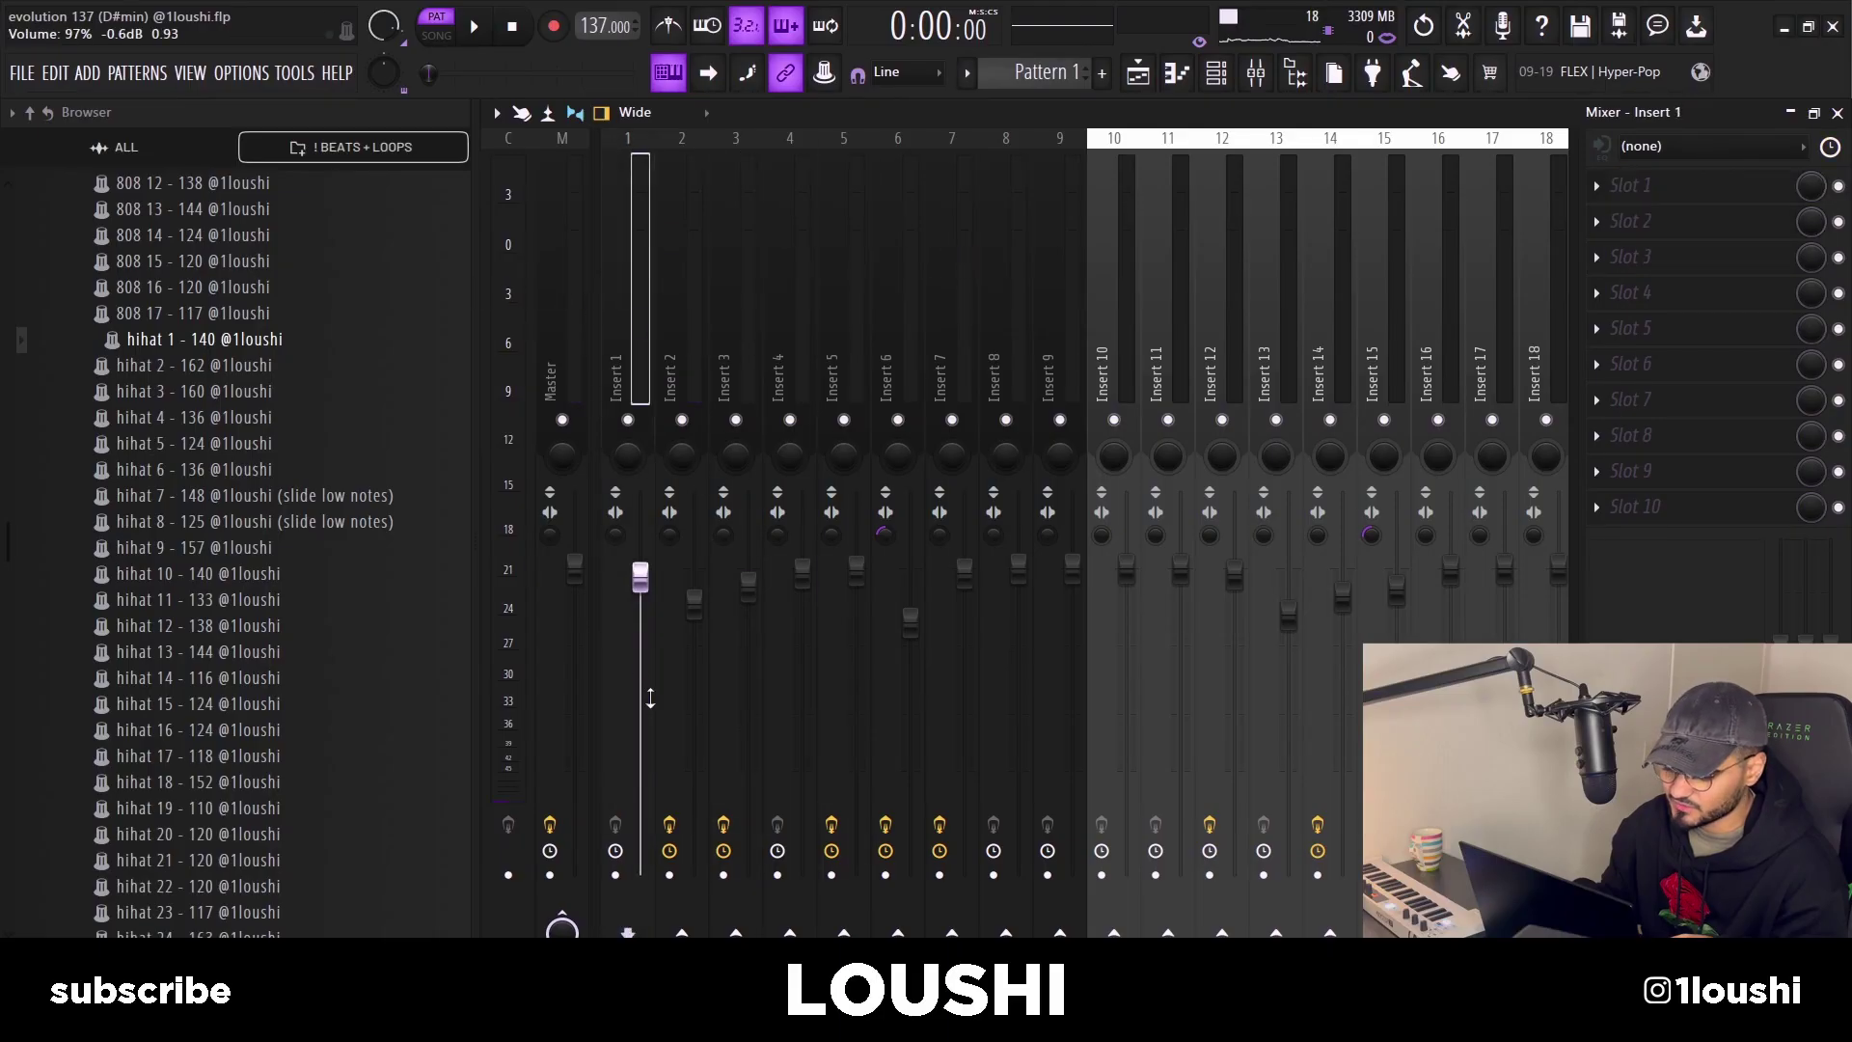
Show the Analog Lab V channel, open its chords in the piano roll and play the pattern.
key("F7")
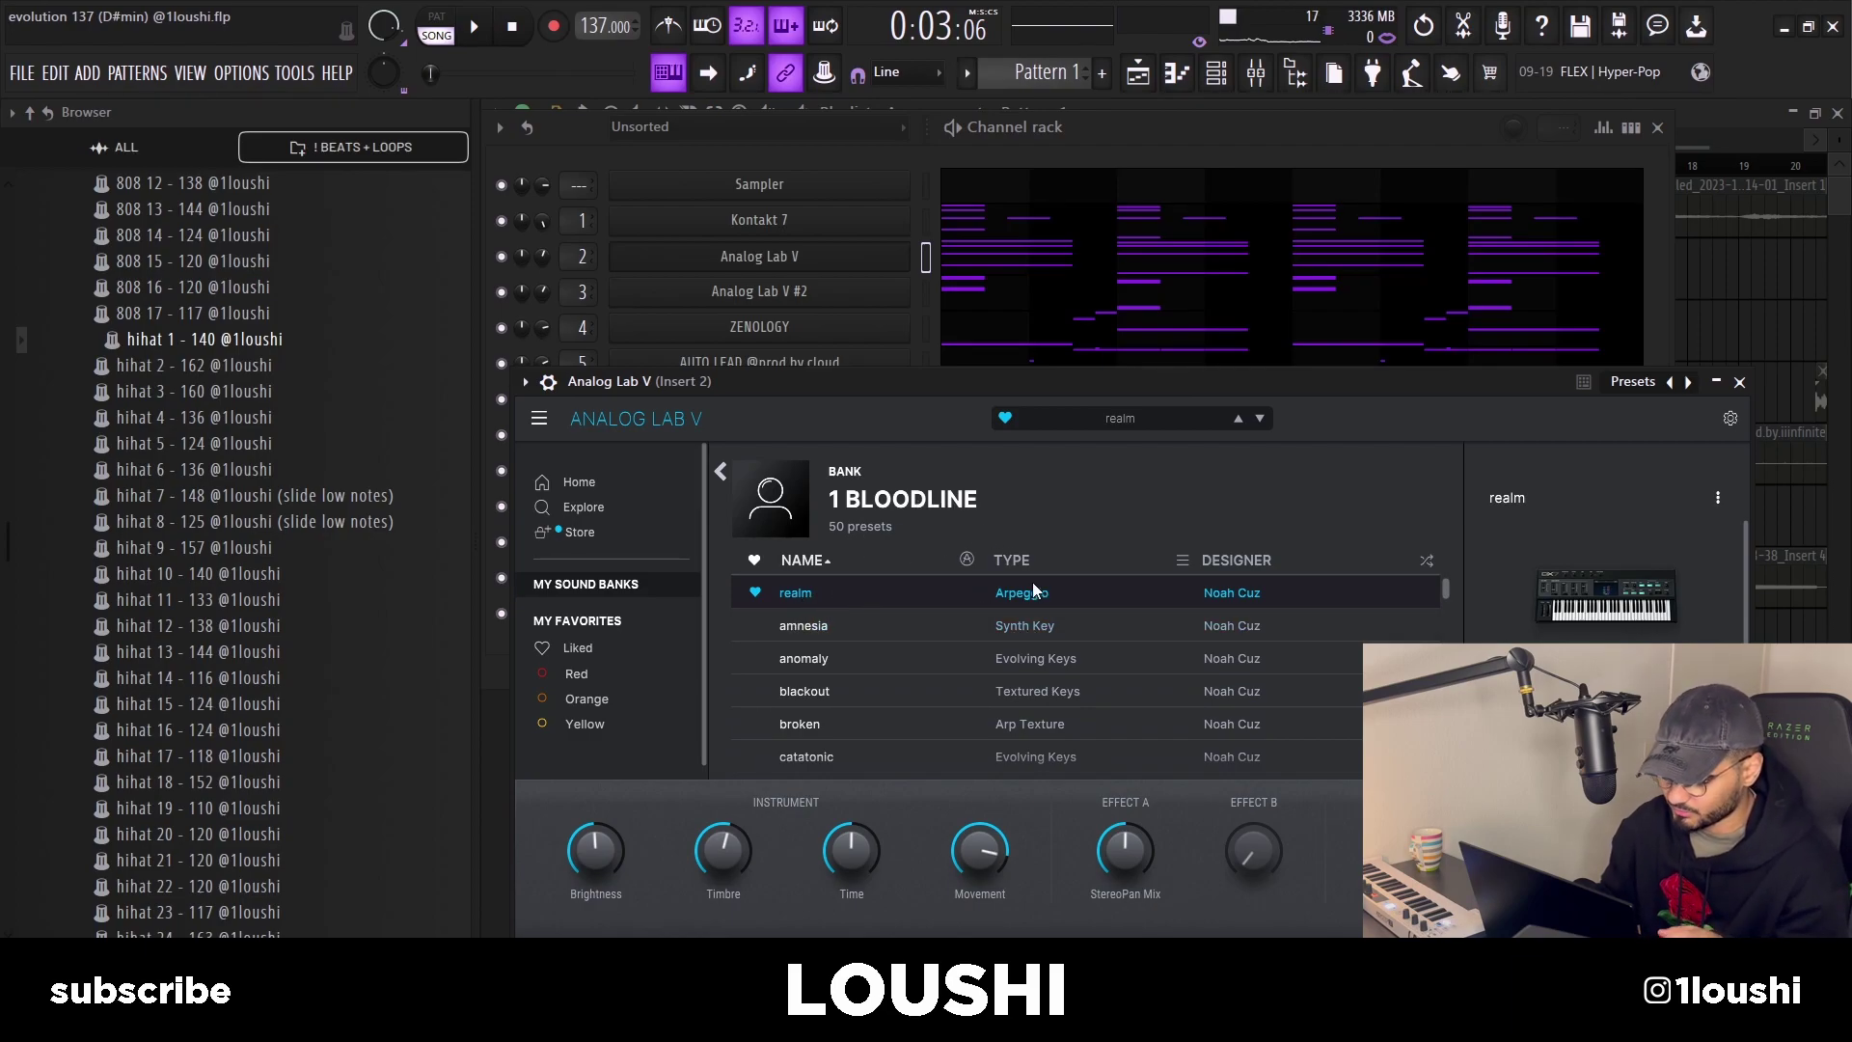
left_click(993, 262)
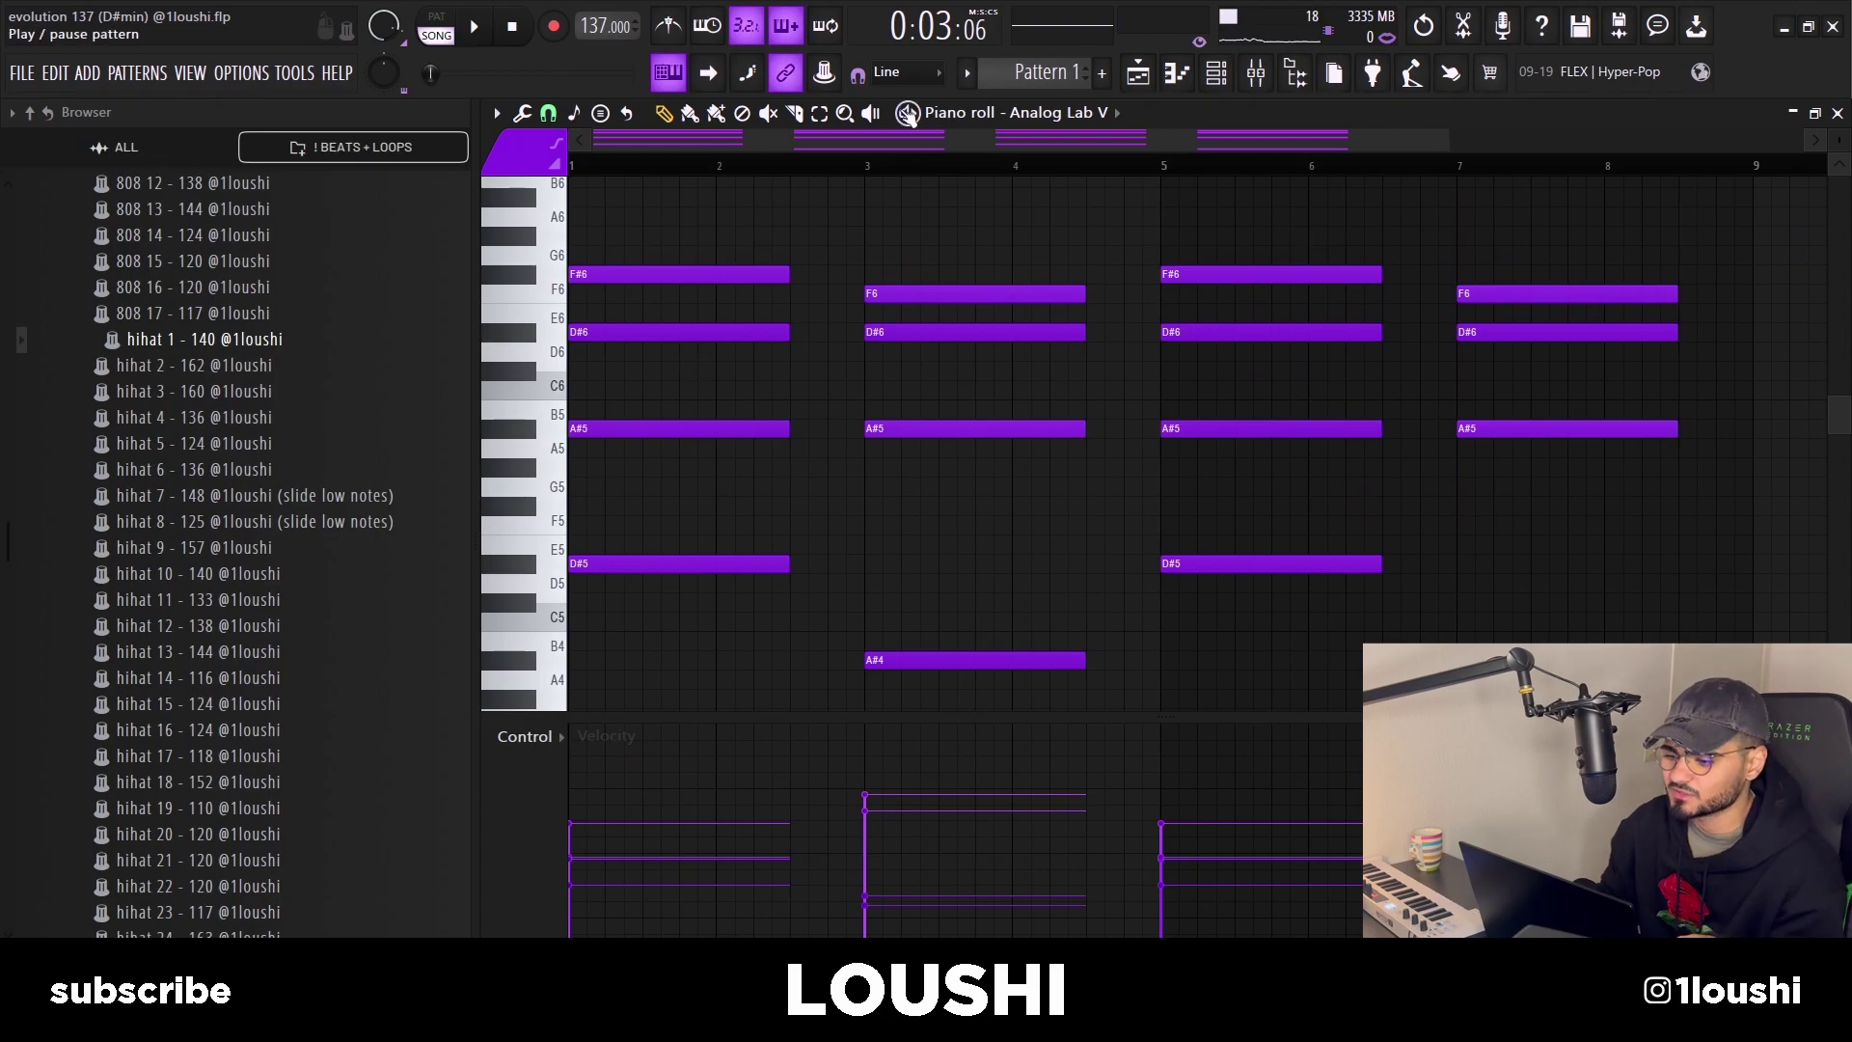
key("space")
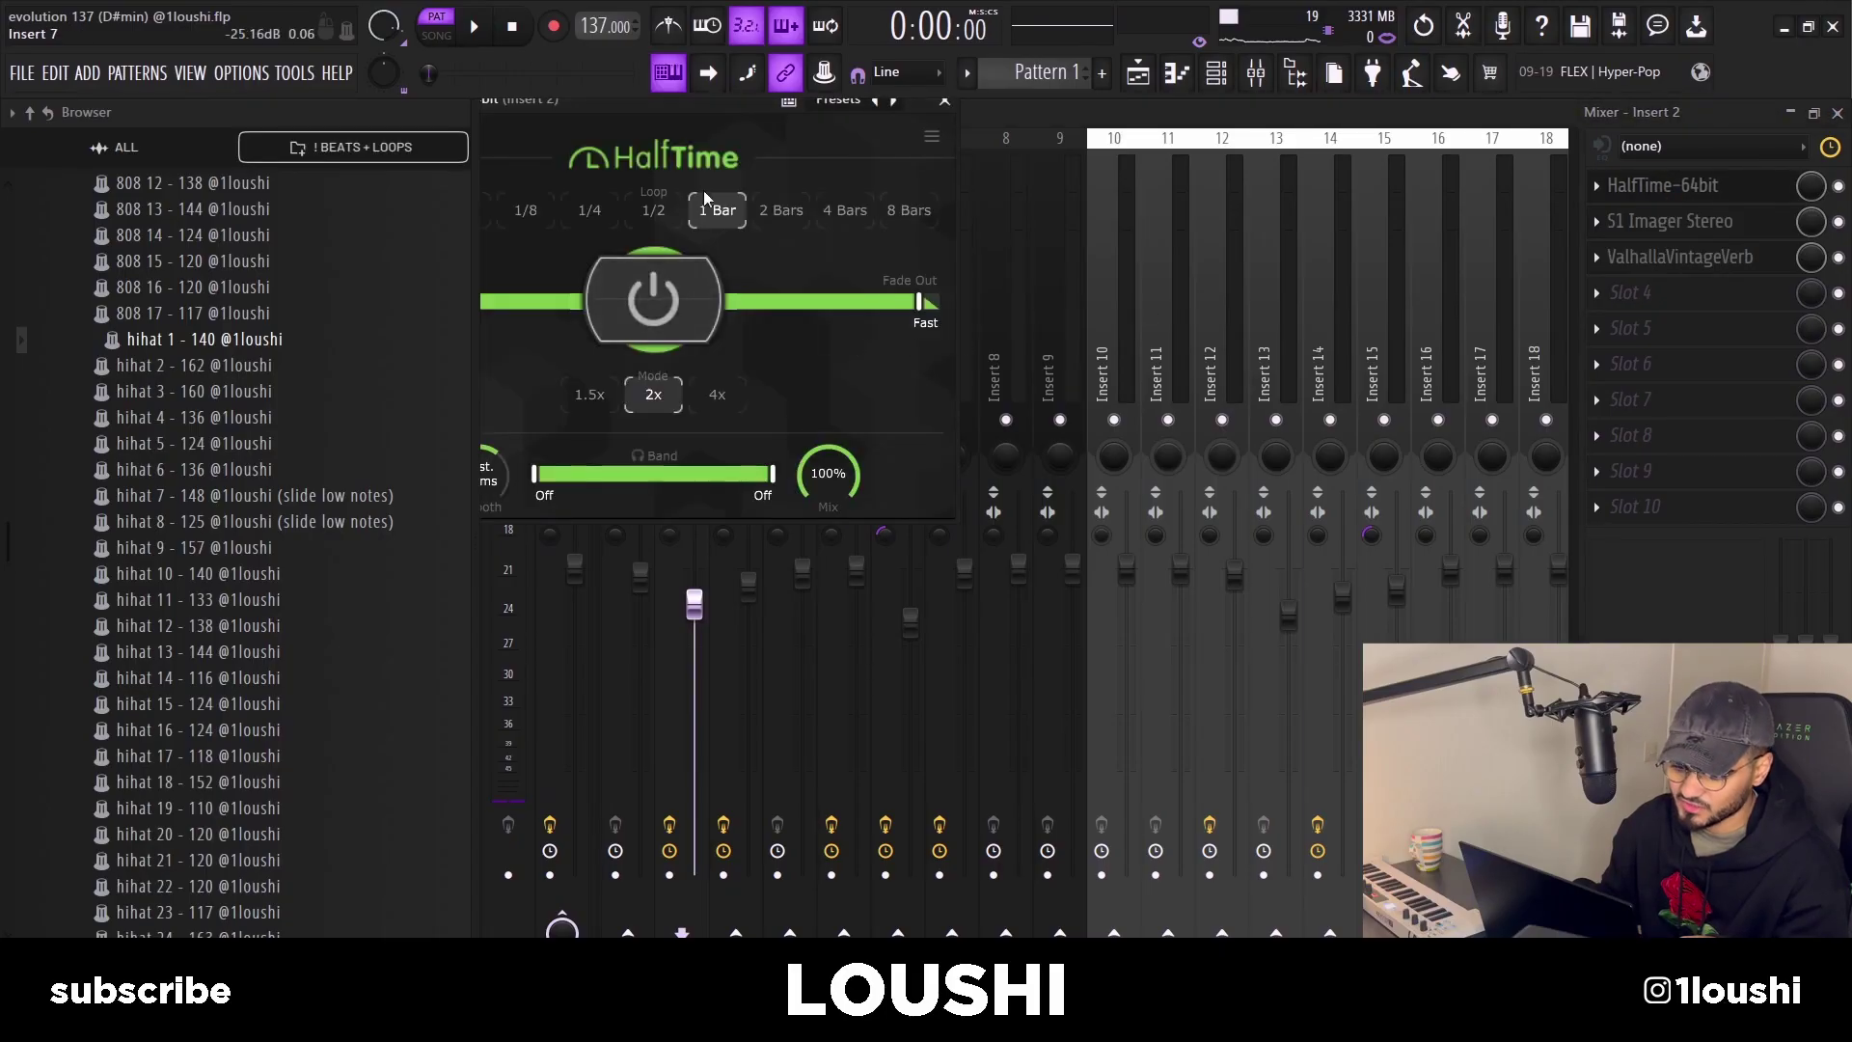
Review the HalfTime, S1 Imager Stereo and ValhallaVintageVerb effects on mixer Insert 2.
left_click_drag(676, 105, 883, 150)
left_click(1683, 221)
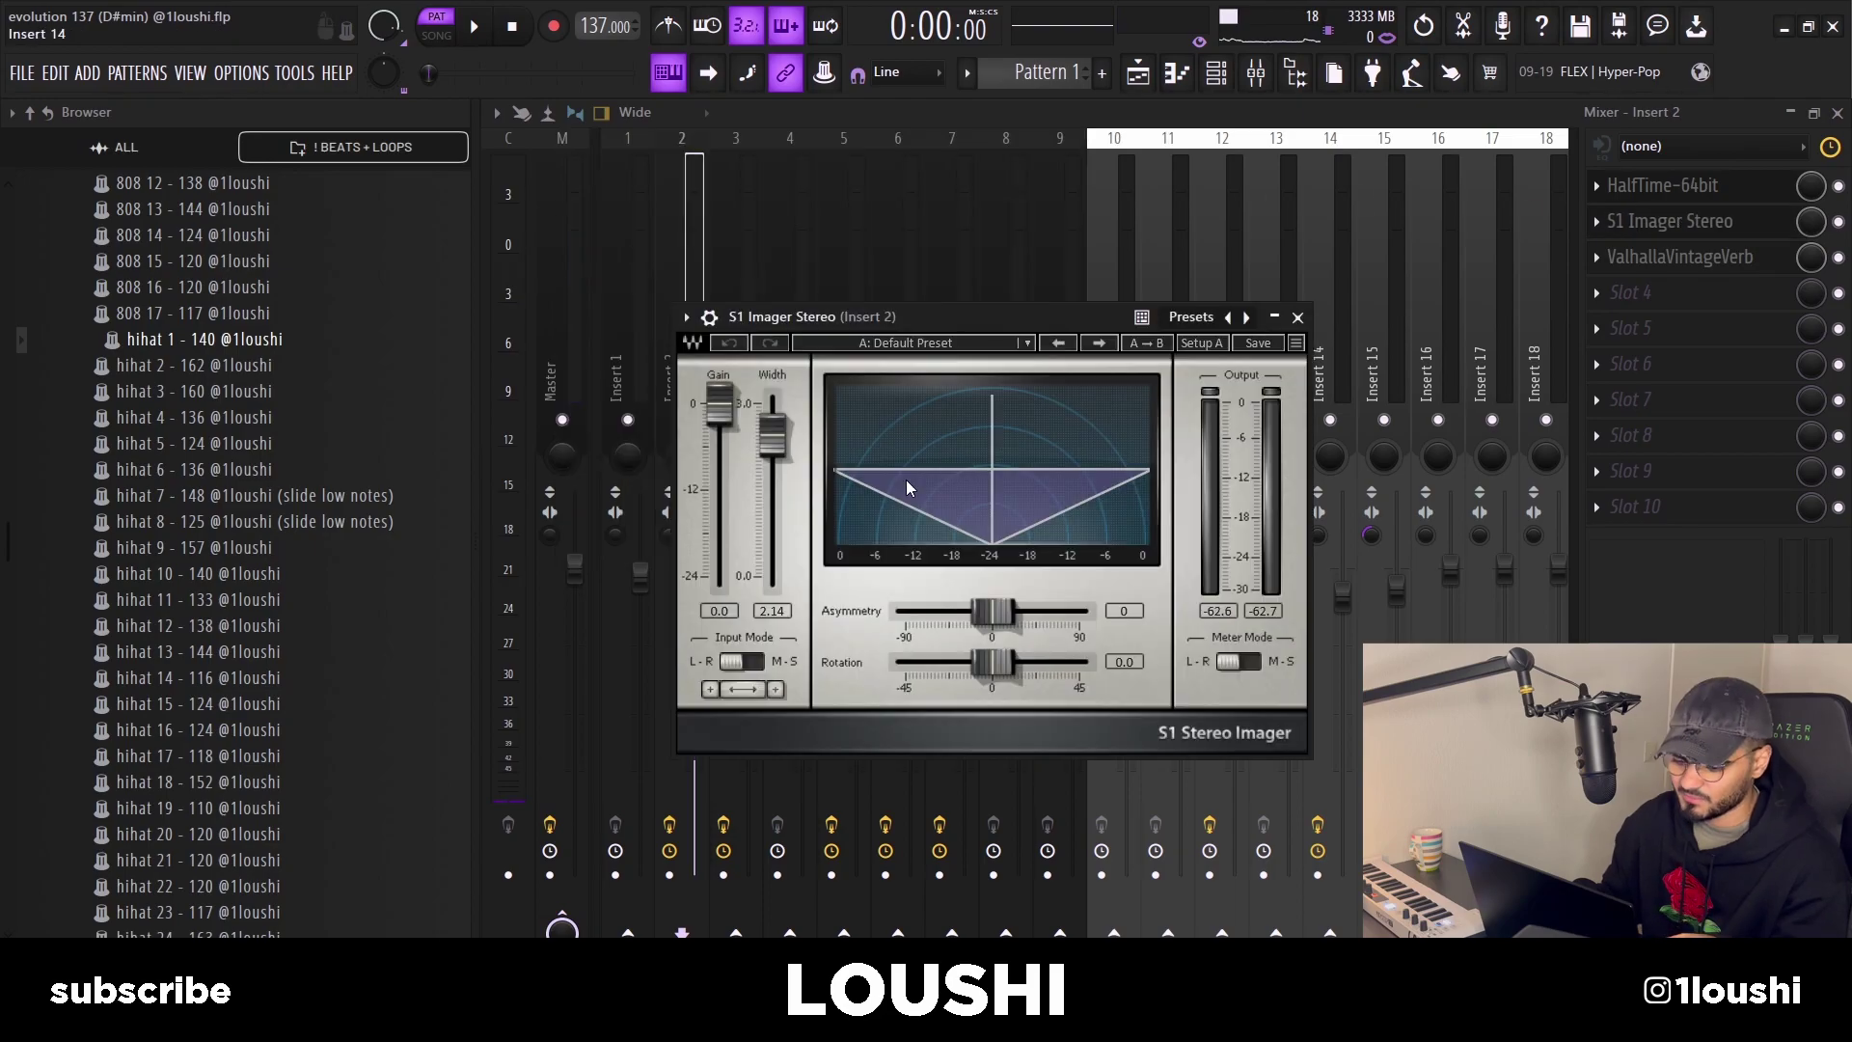
left_click(1699, 257)
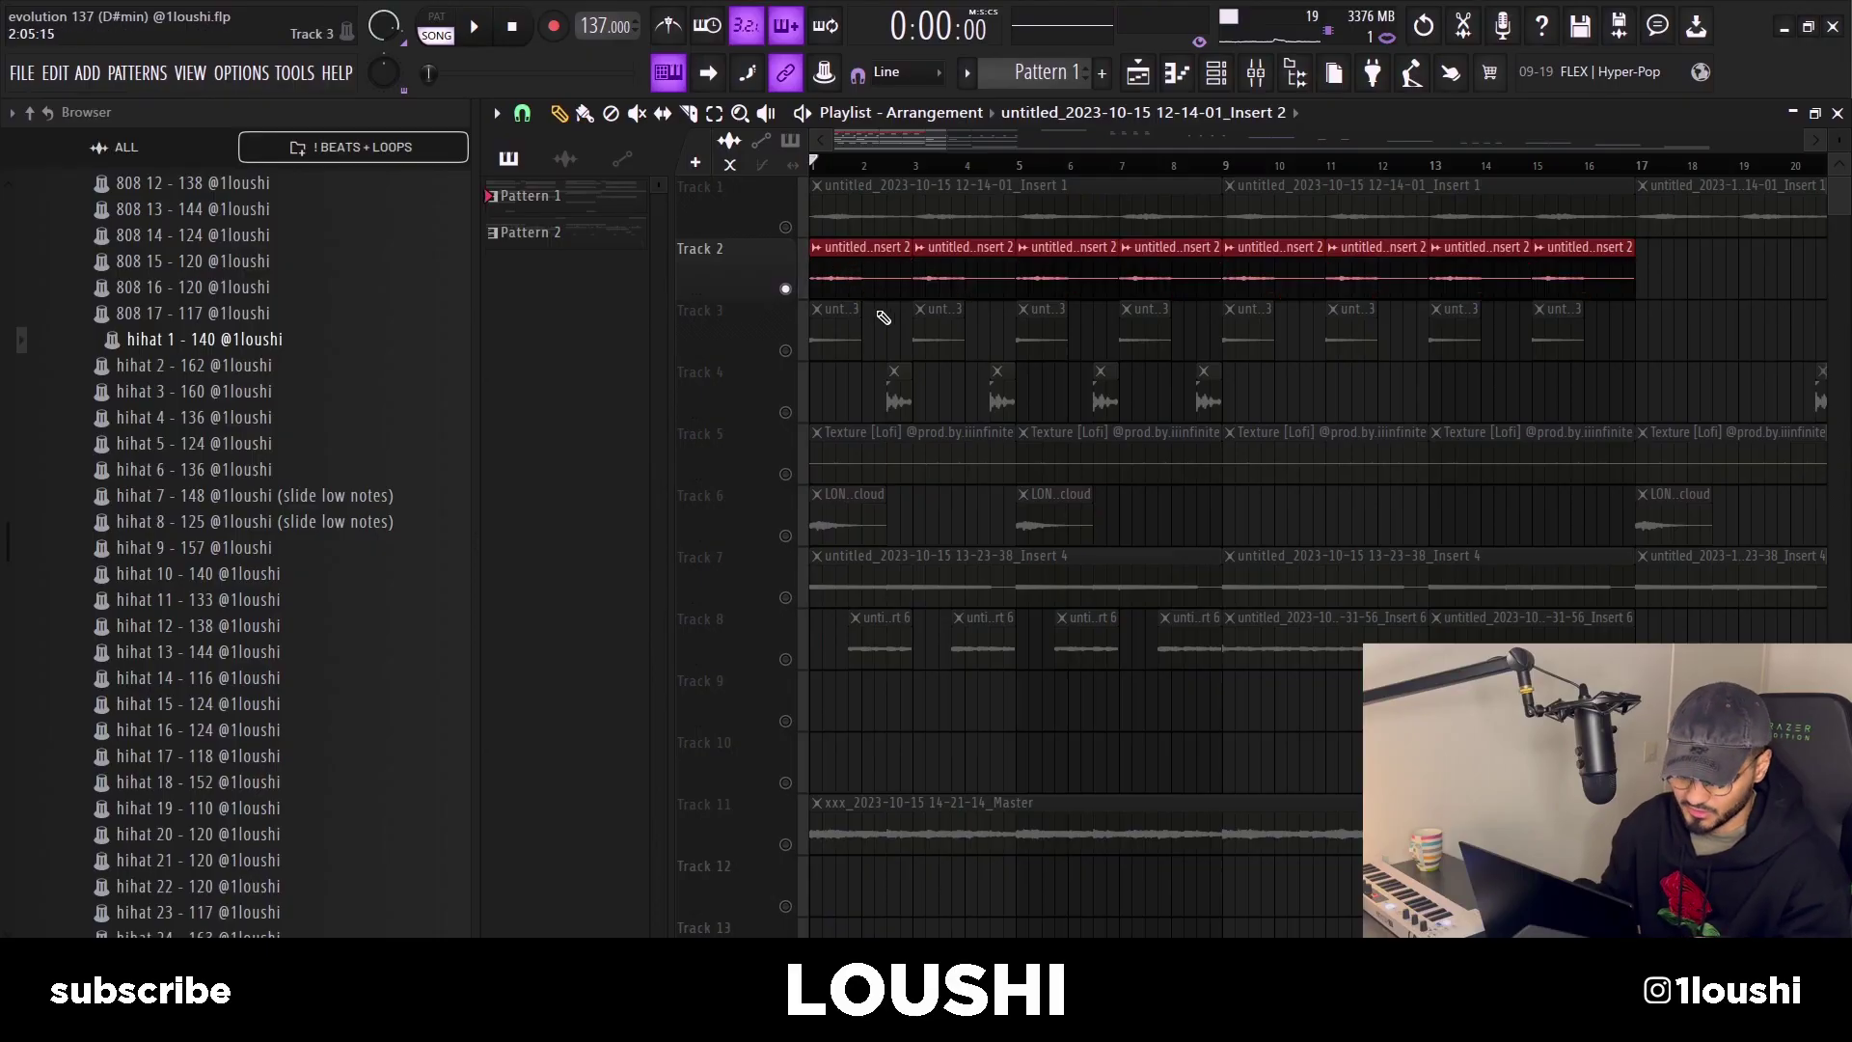
Shorten all Insert 2 clips on Track 2 to about three quarters of a bar and play back the Track 3 clips.
left_click_drag(911, 265, 848, 271)
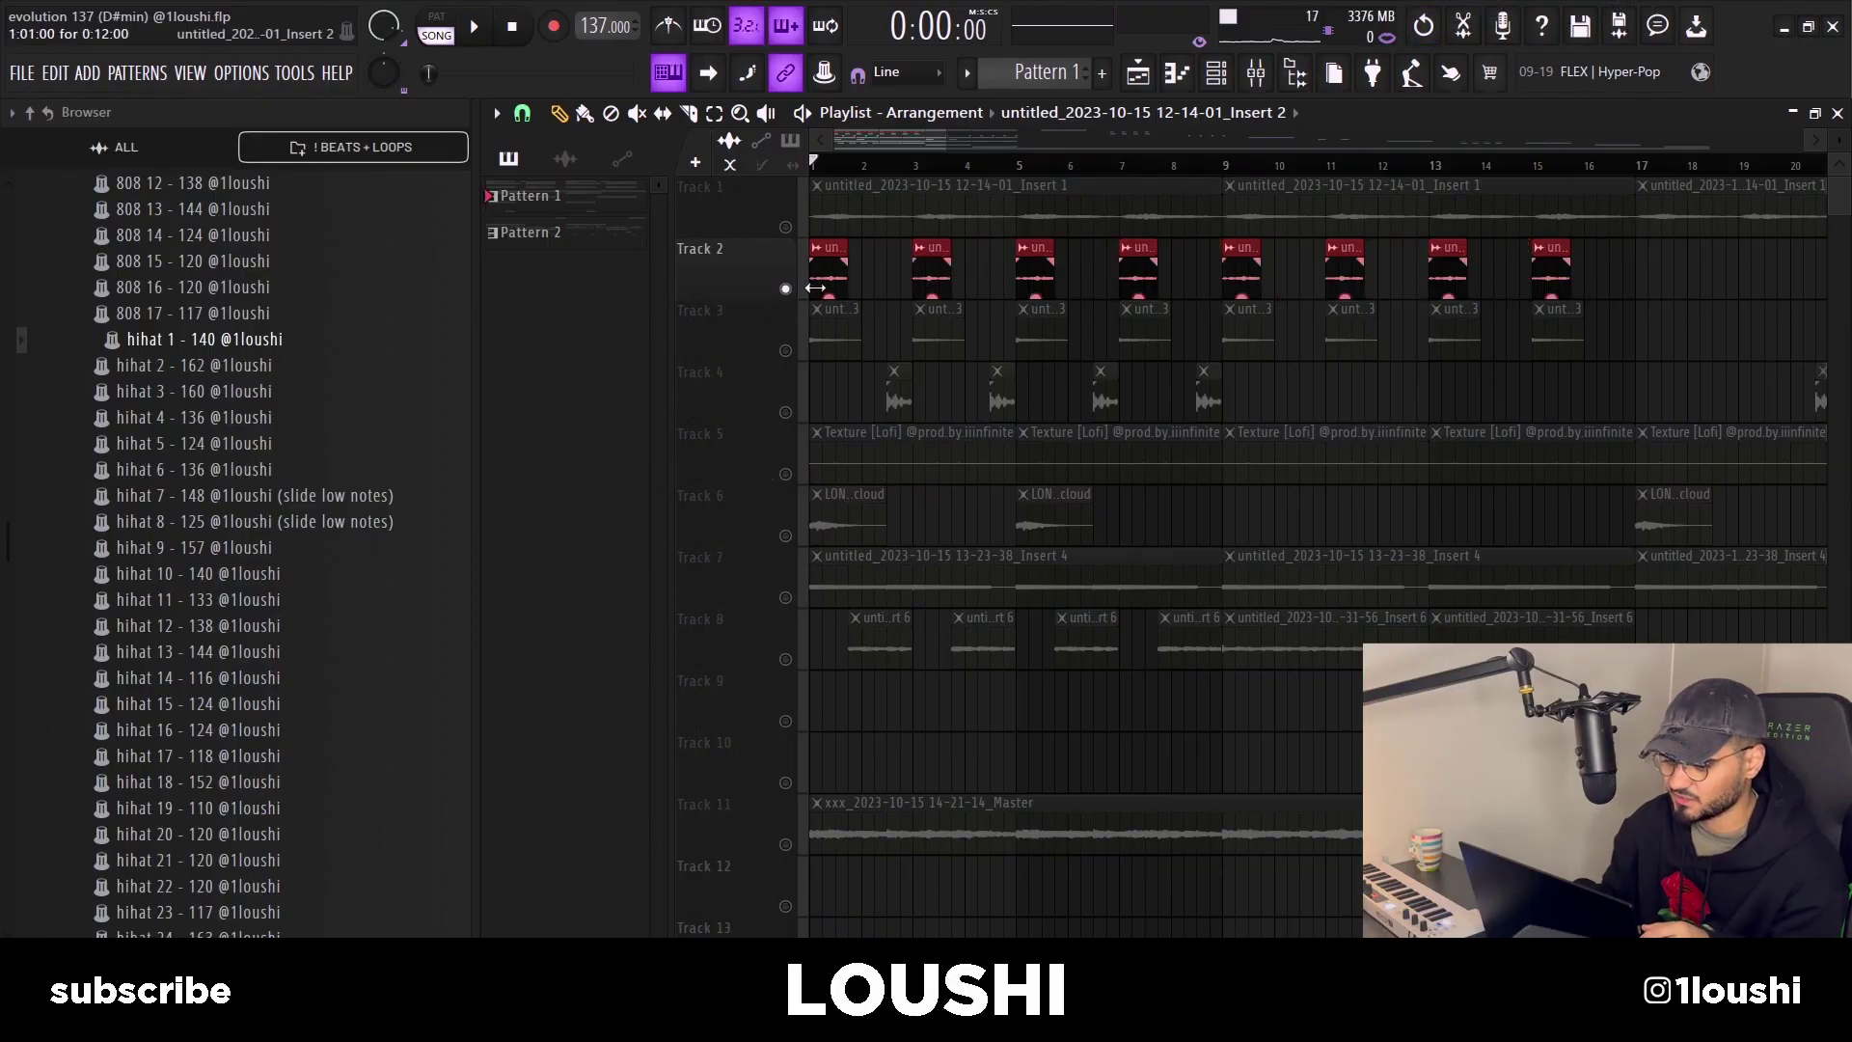
left_click(895, 293)
key("space")
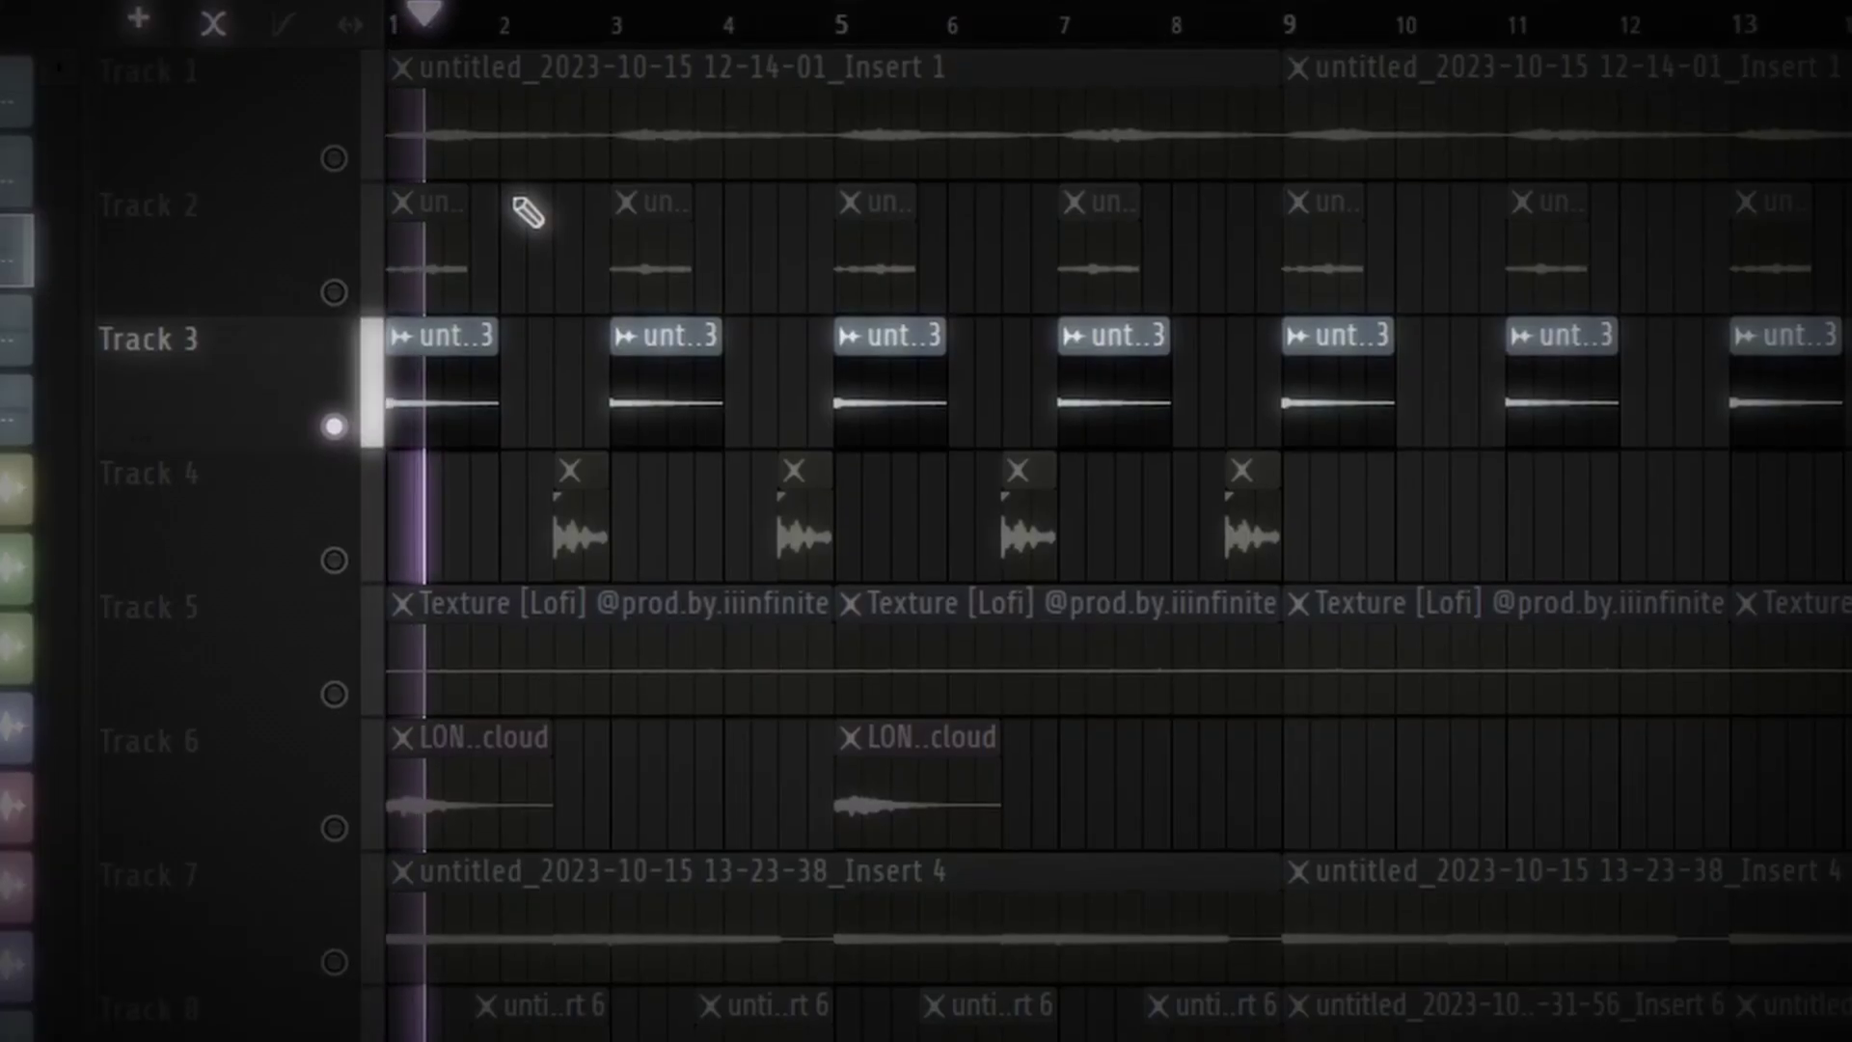
key("space")
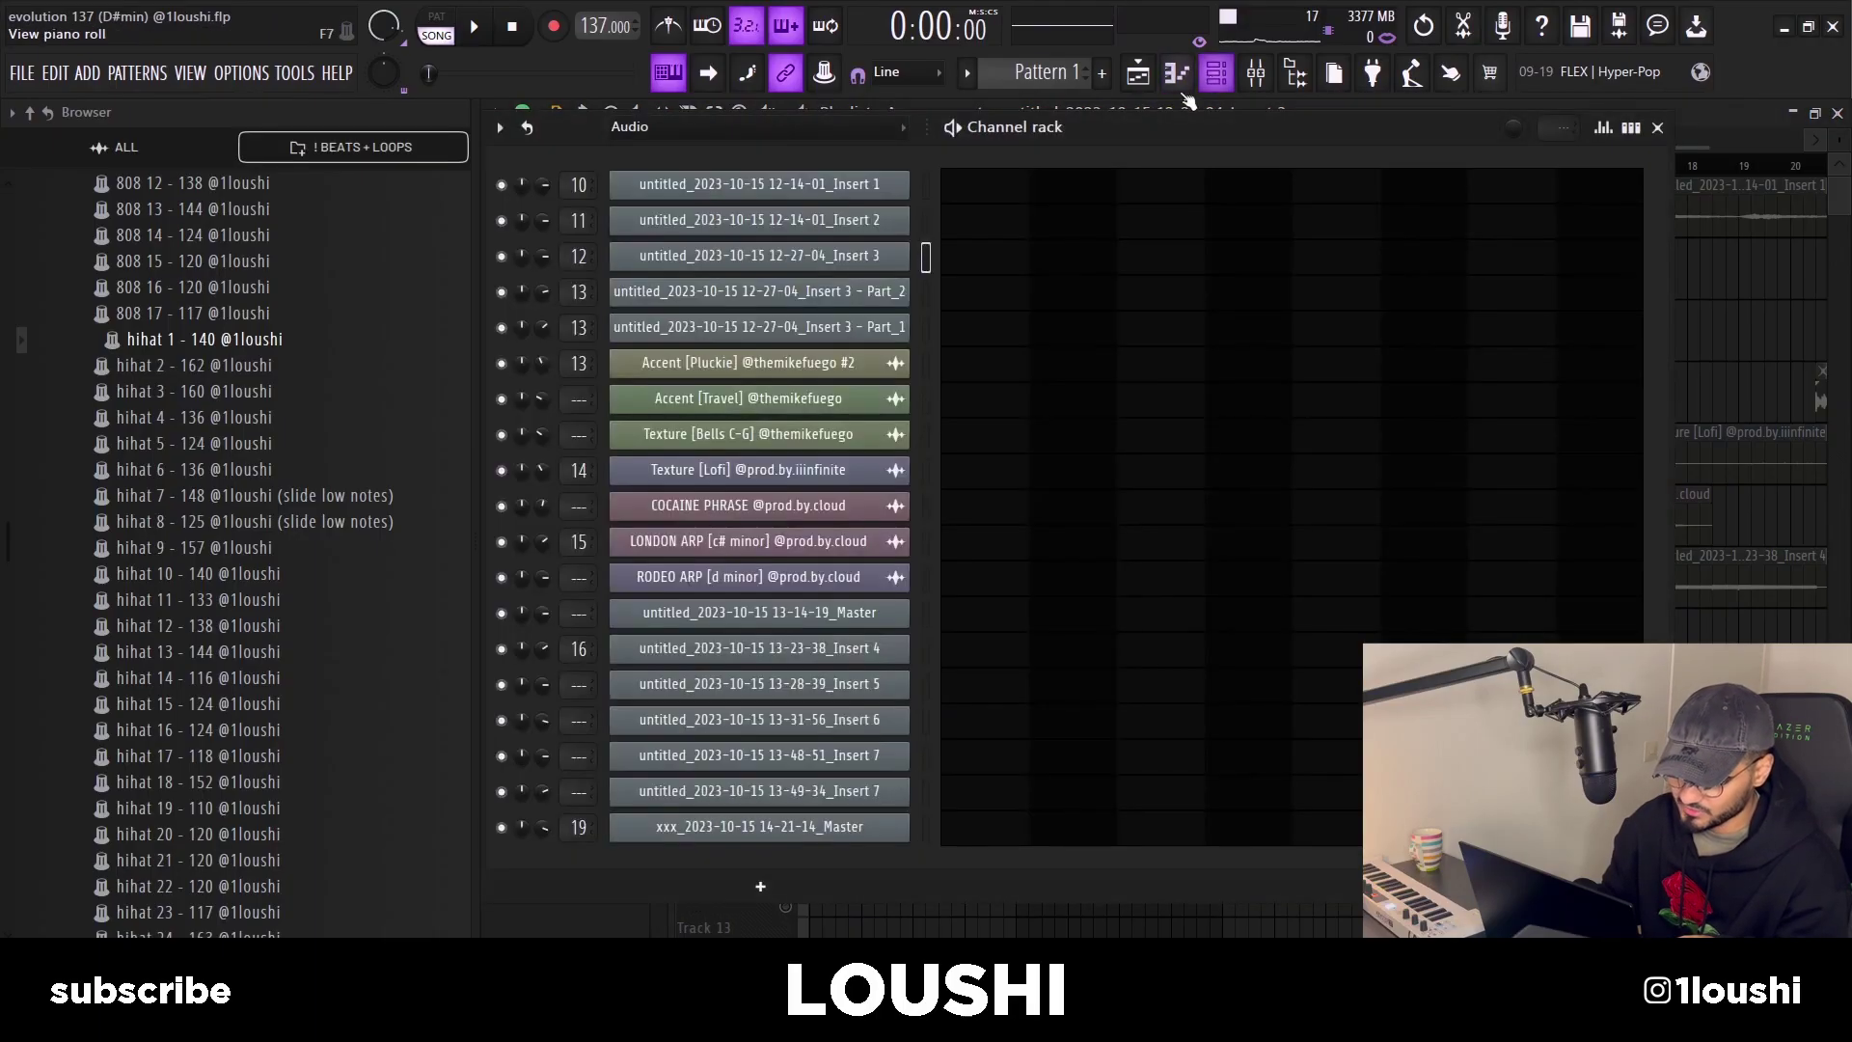
Open the Analog Lab V #2 instrument from the channel rack and review the Chorus JUN-6 and MangledVerb effects on Insert 3.
left_click(1215, 72)
left_click(818, 303)
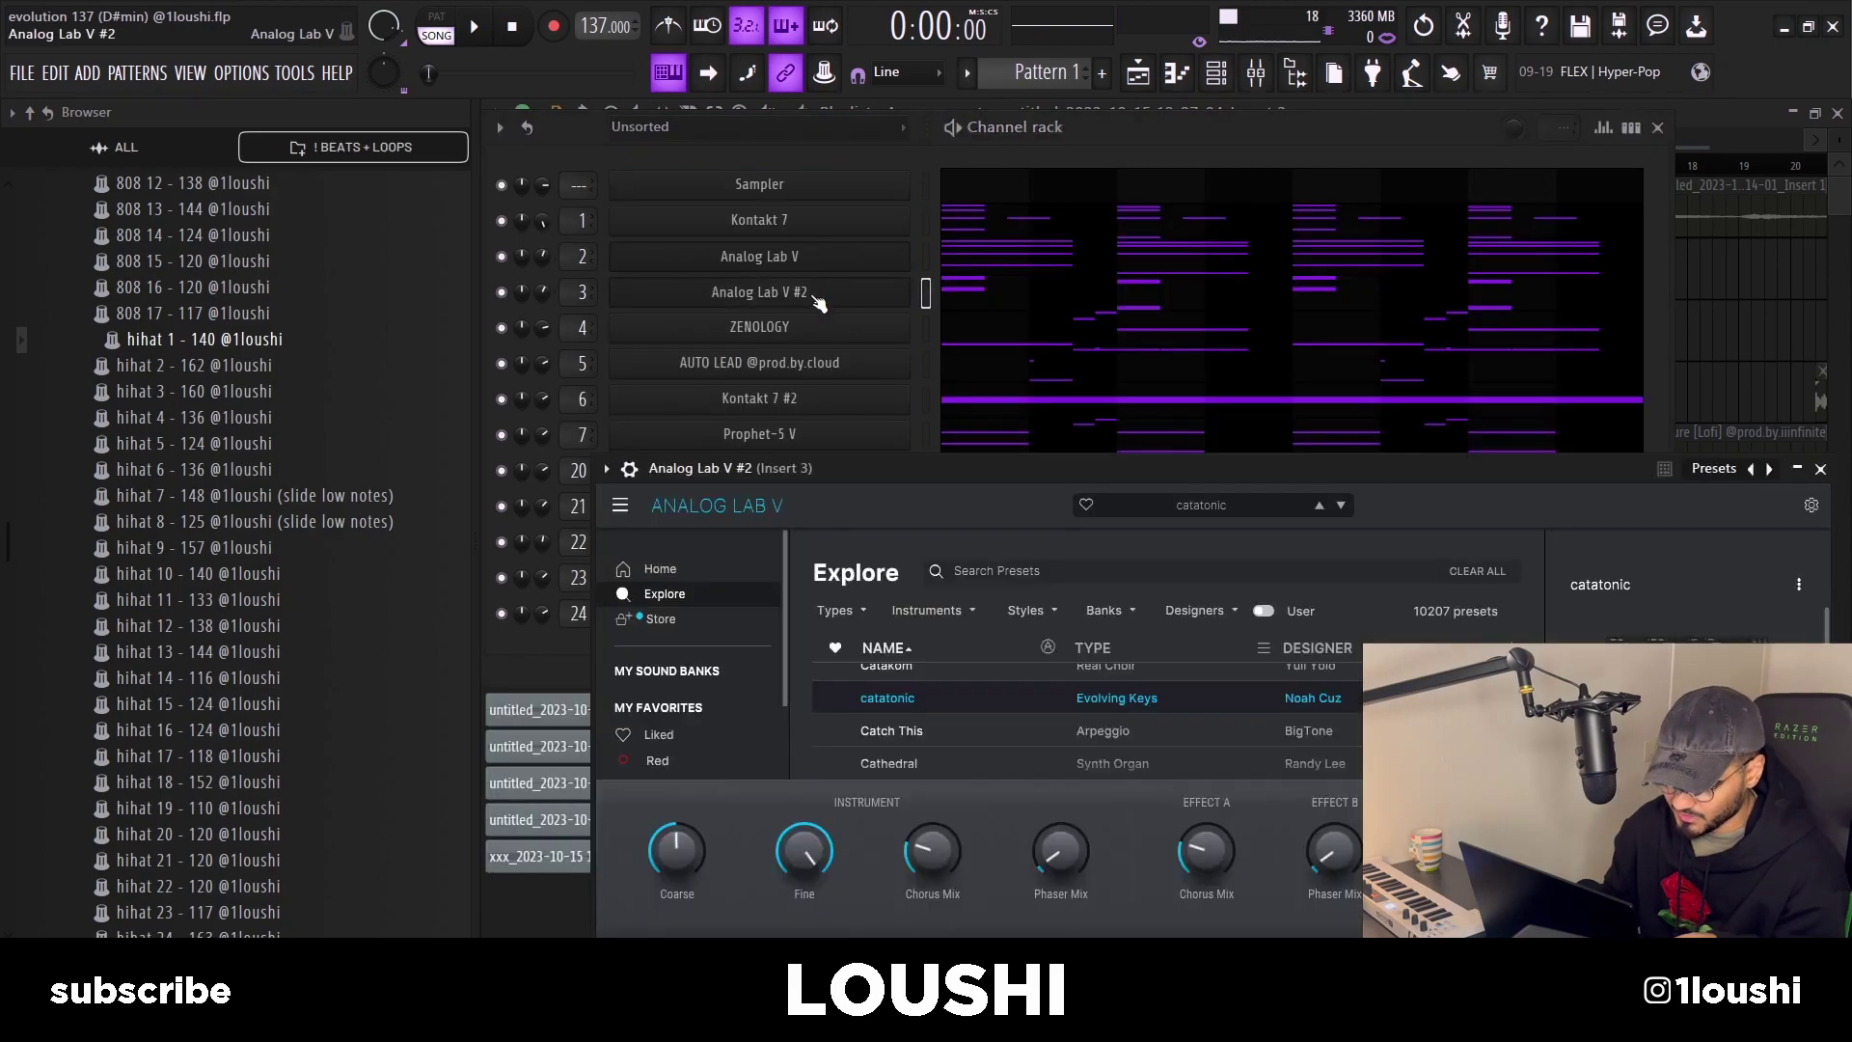
left_click_drag(1055, 496, 1015, 292)
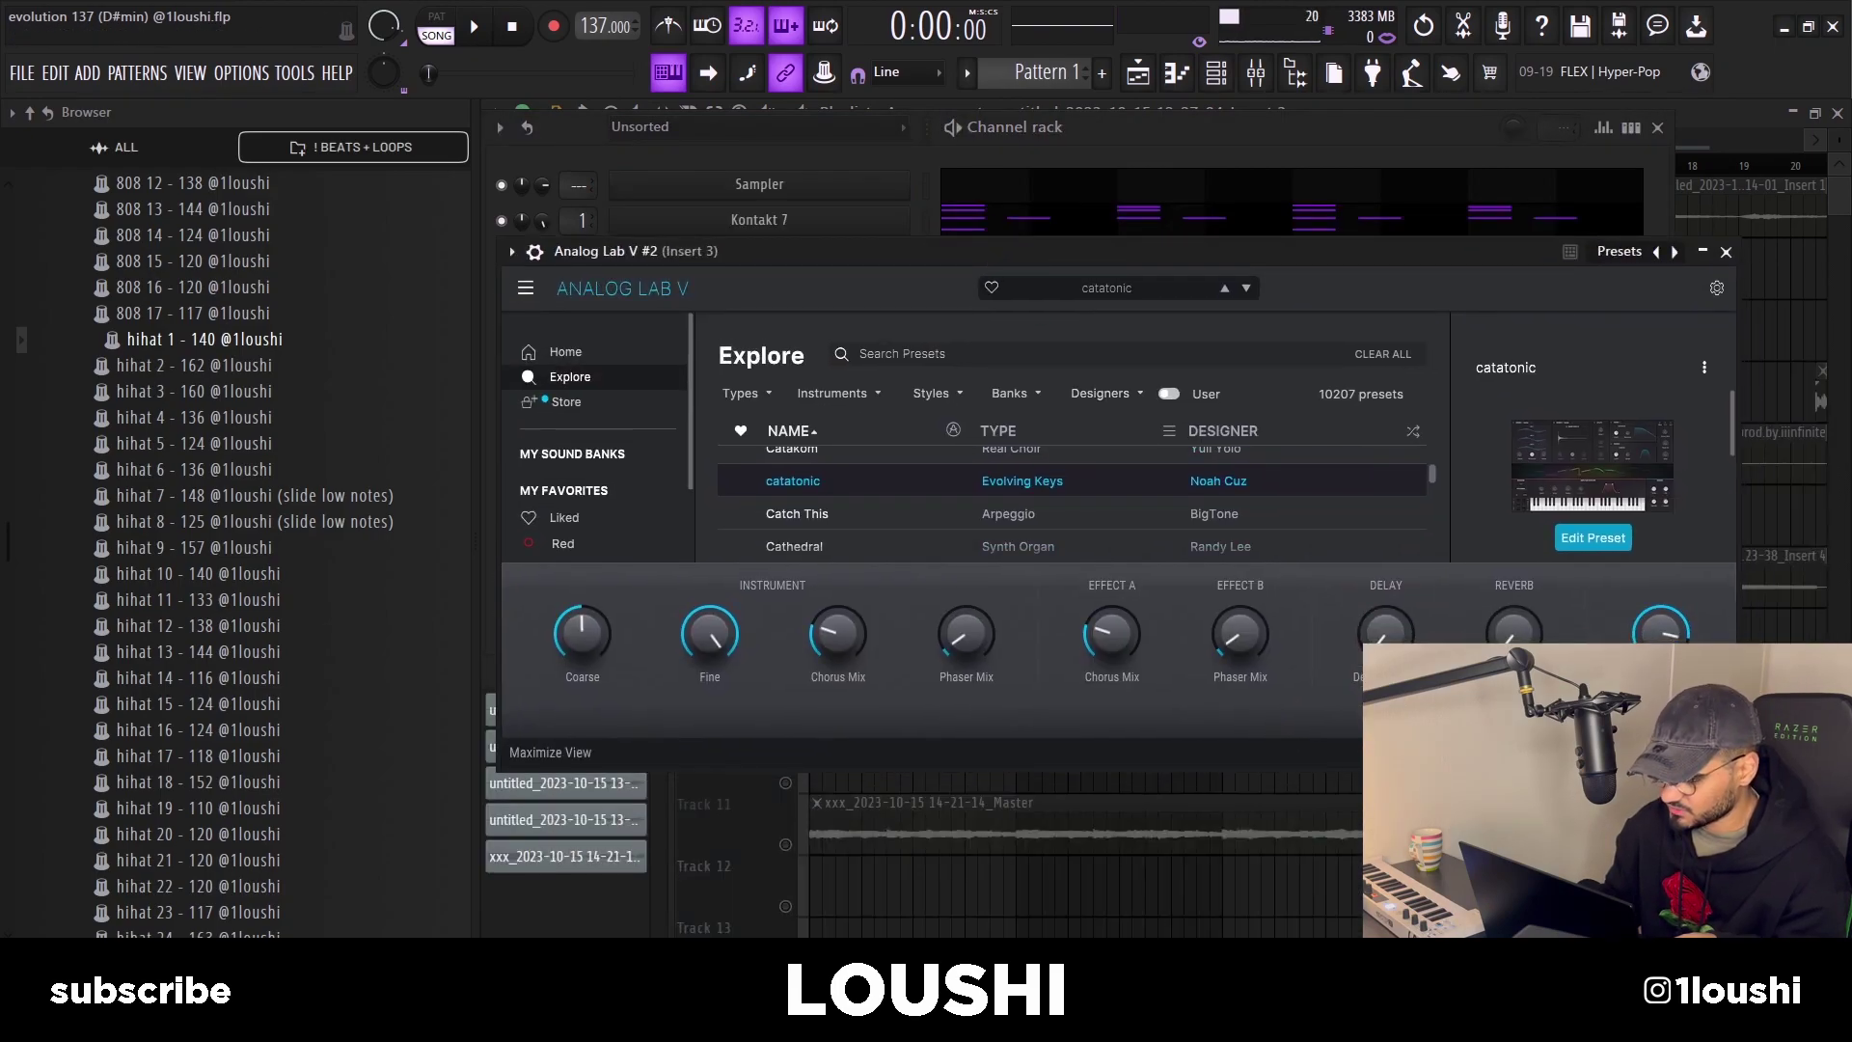
left_click(740, 562)
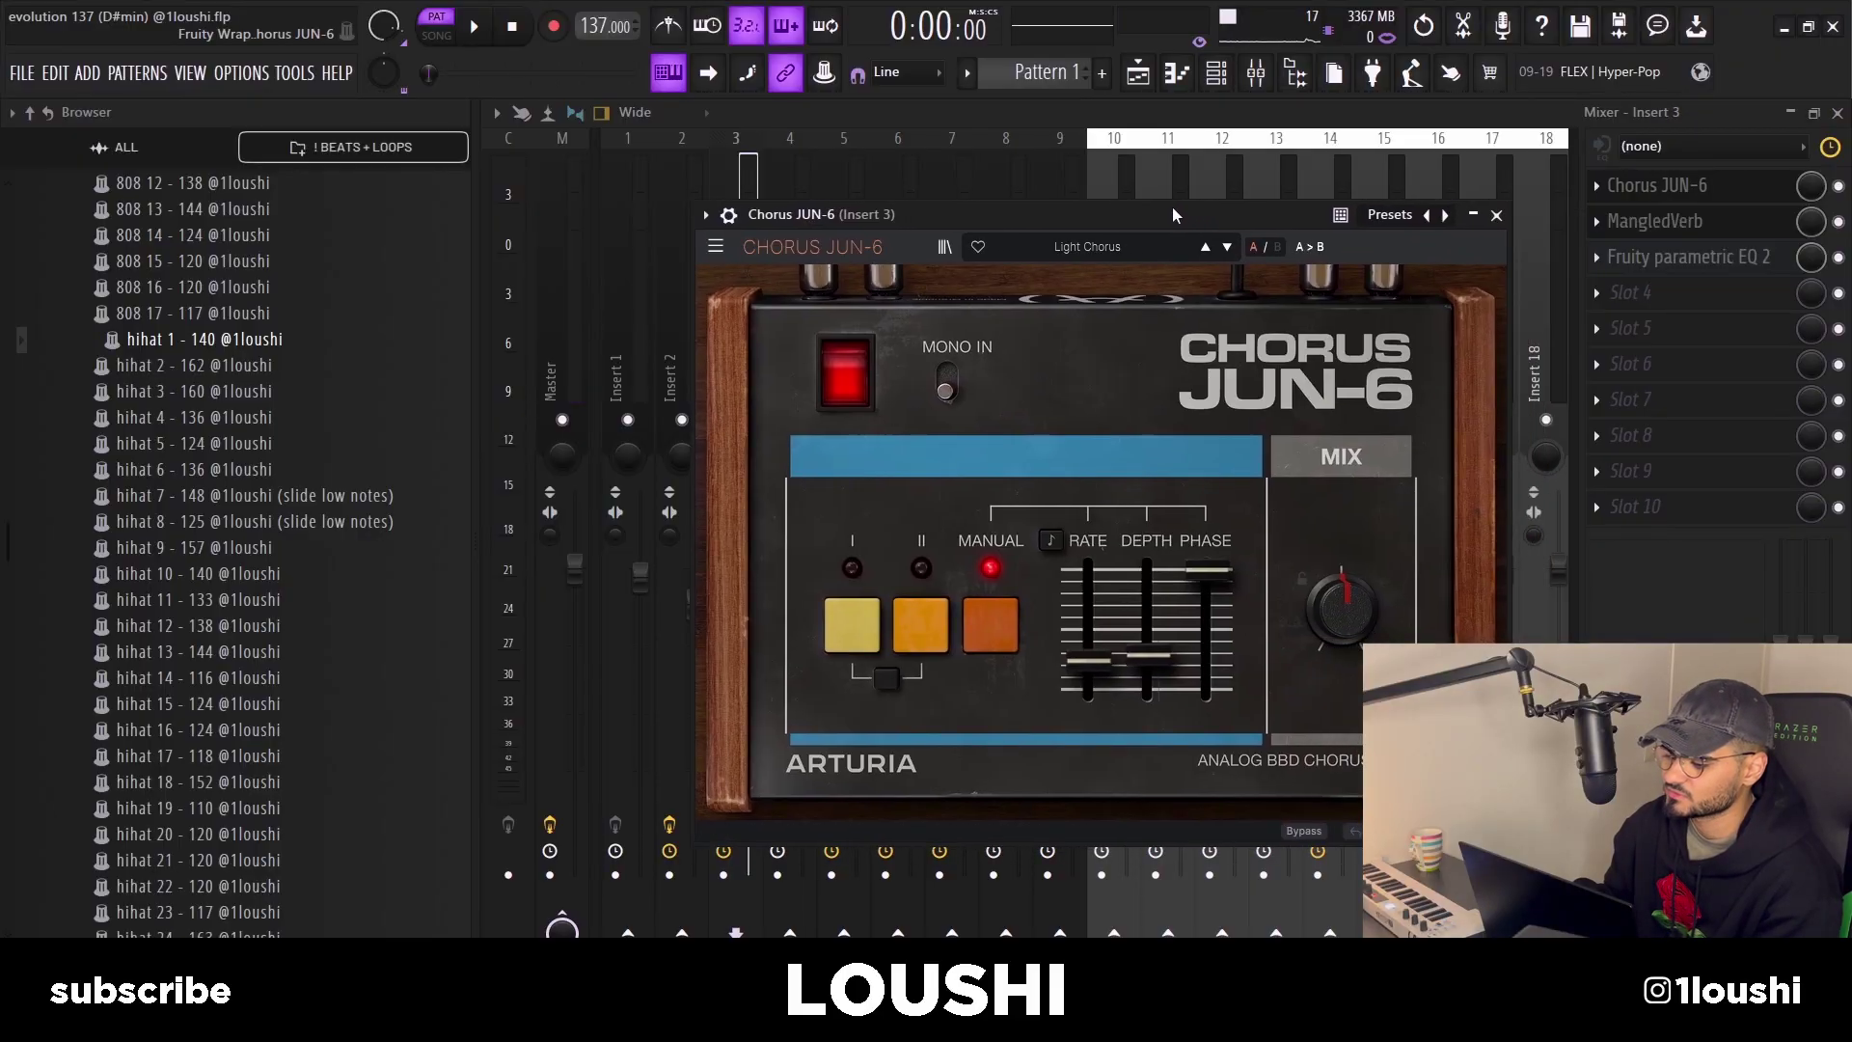
left_click(1654, 221)
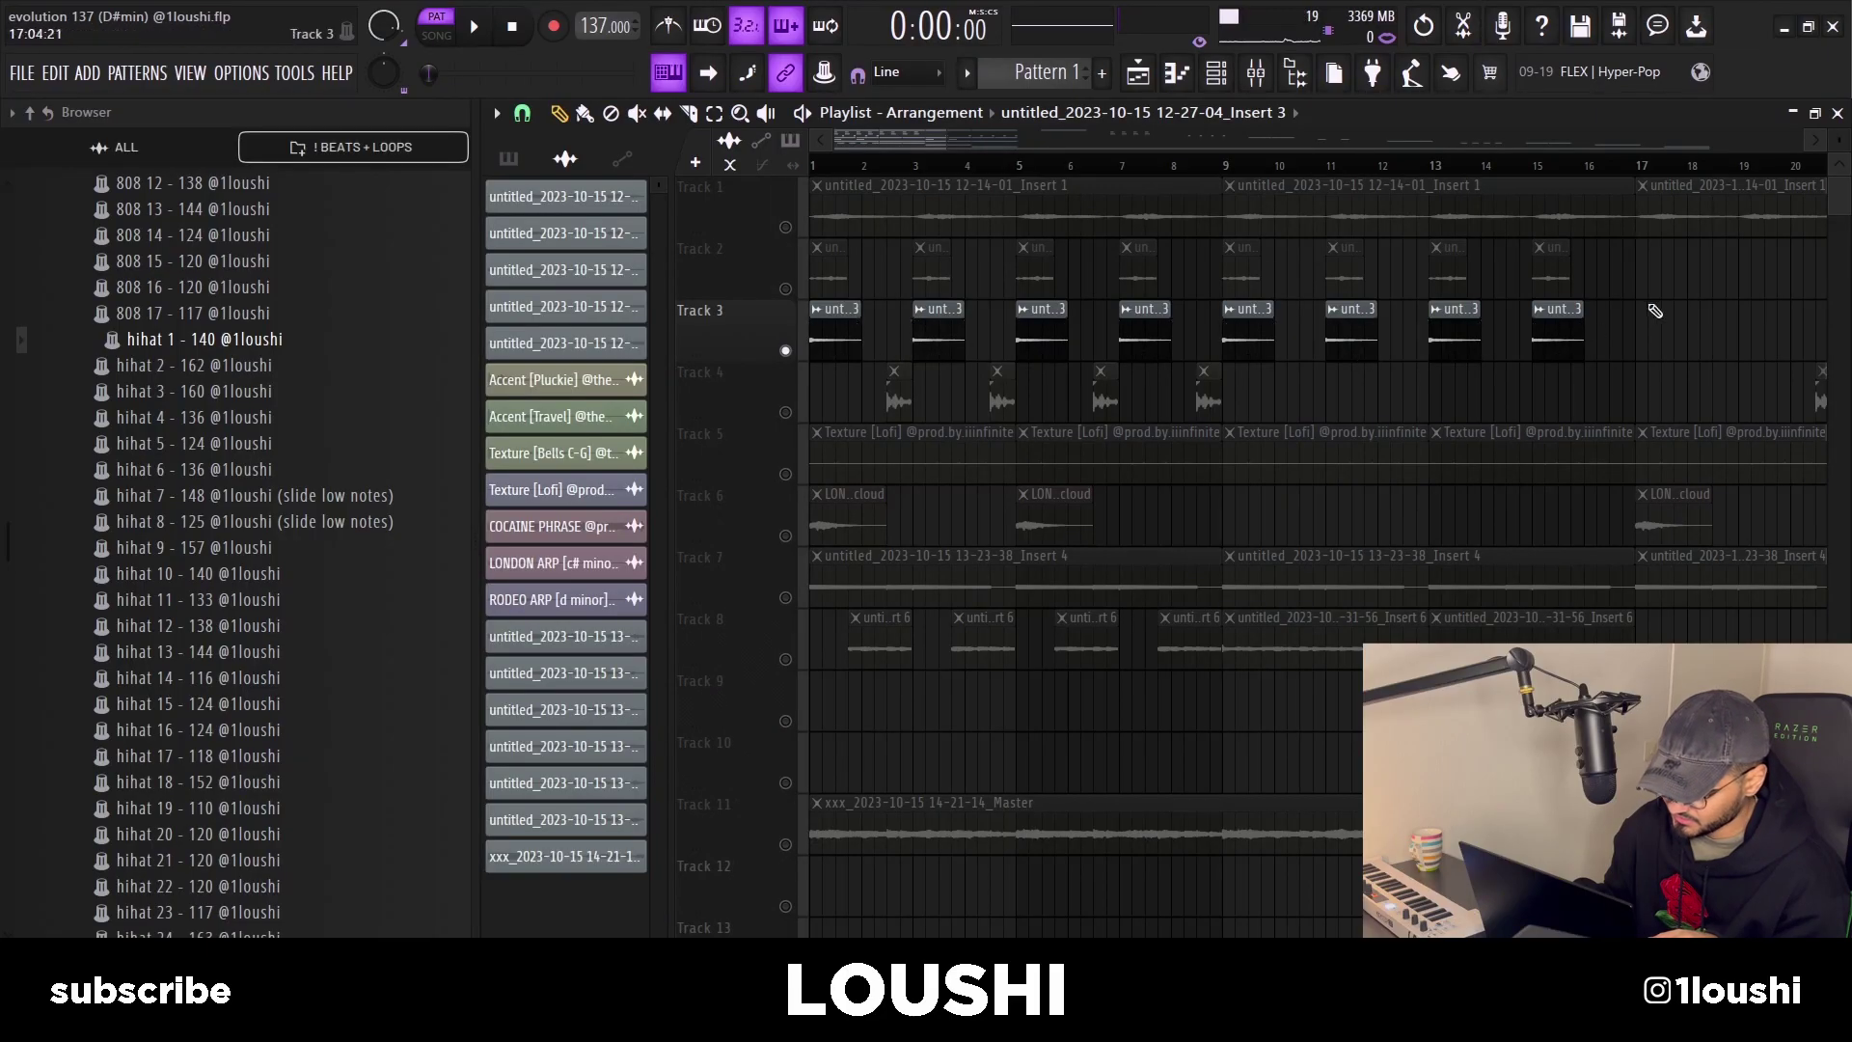
Try lengthening all Track 3 clips to two bars each and play them together with Tracks 1 and 2.
left_click_drag(1654, 310, 902, 310)
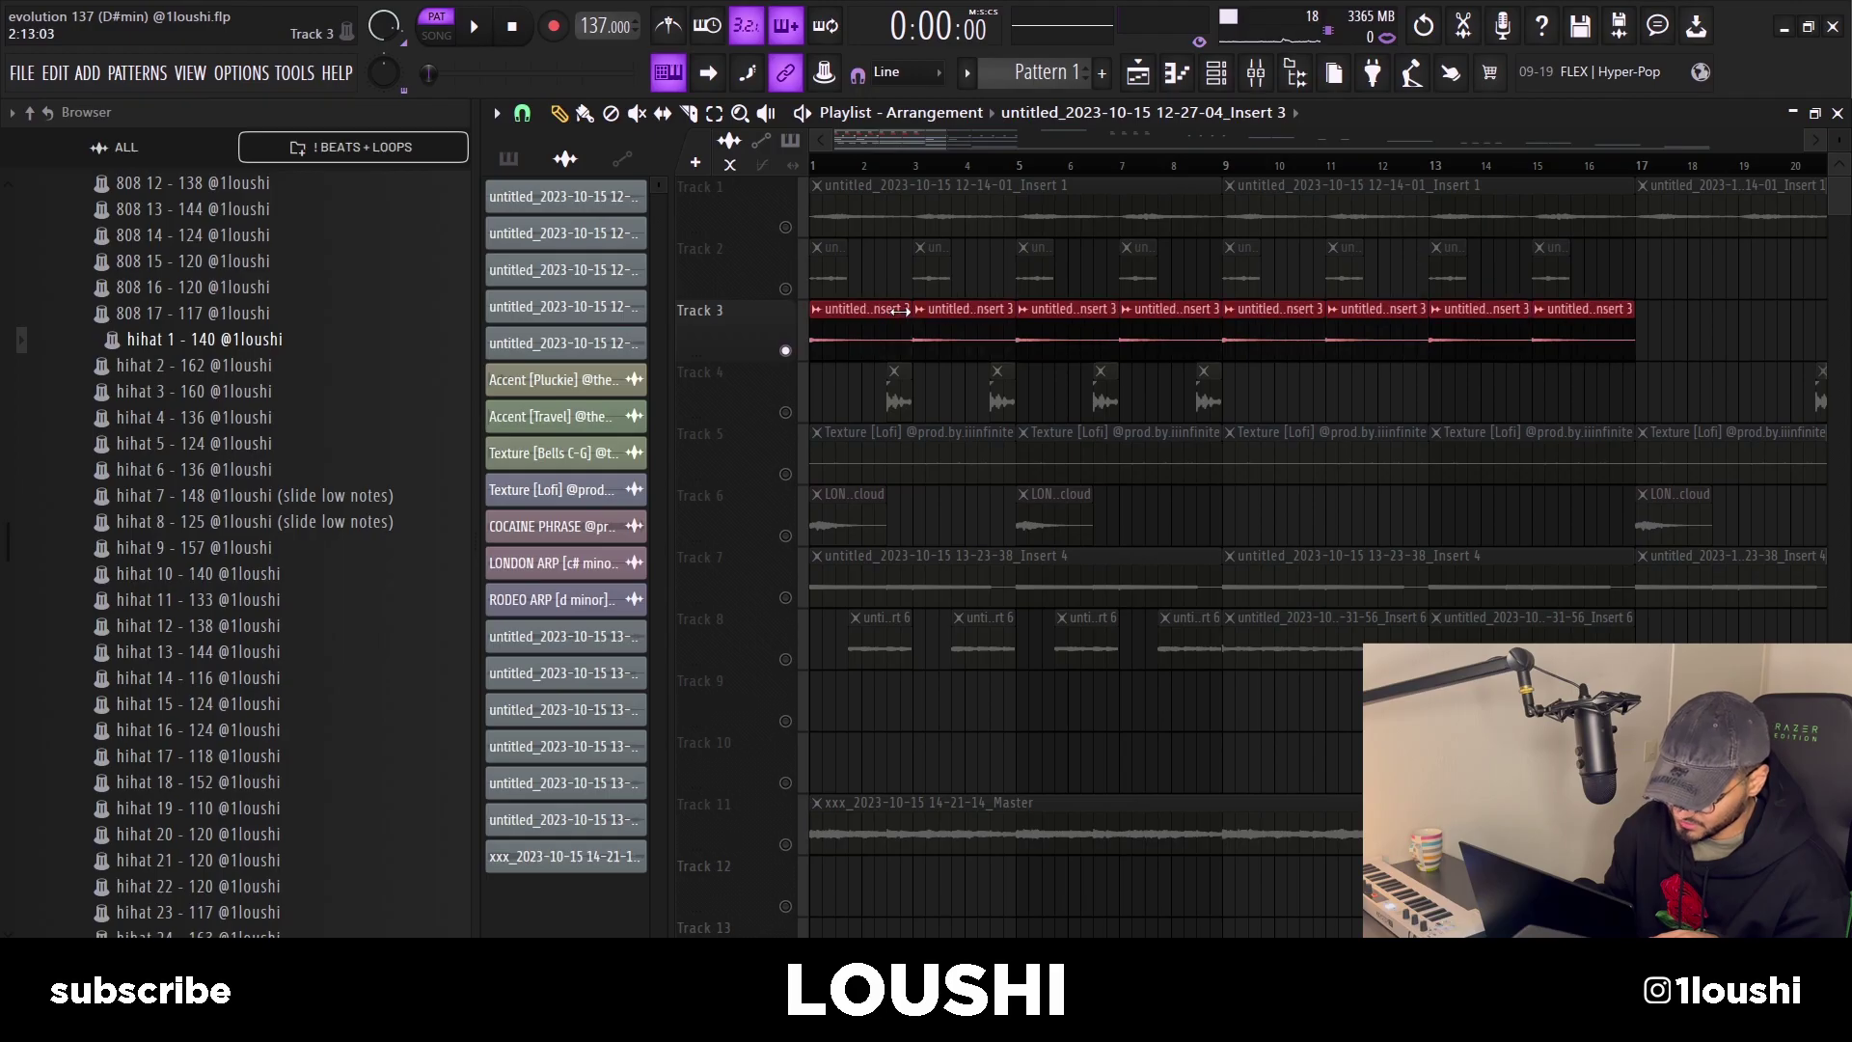
key("space")
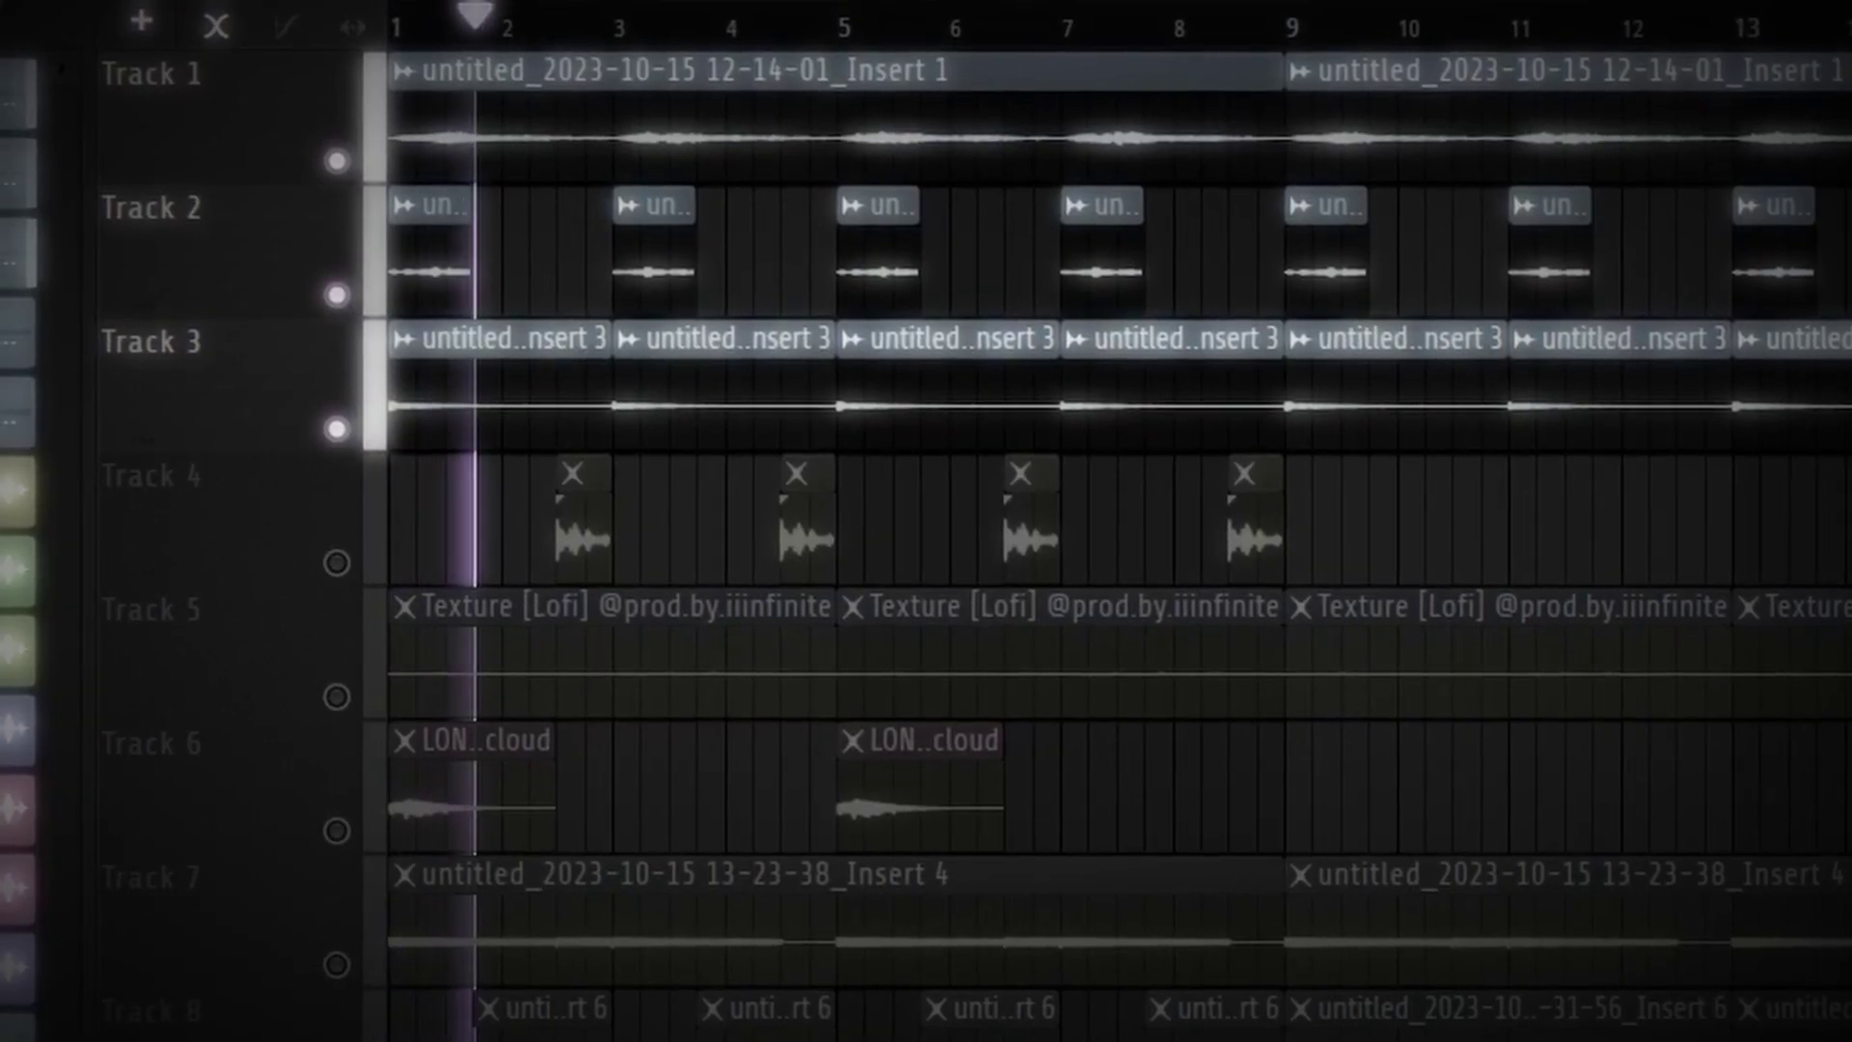
key("space")
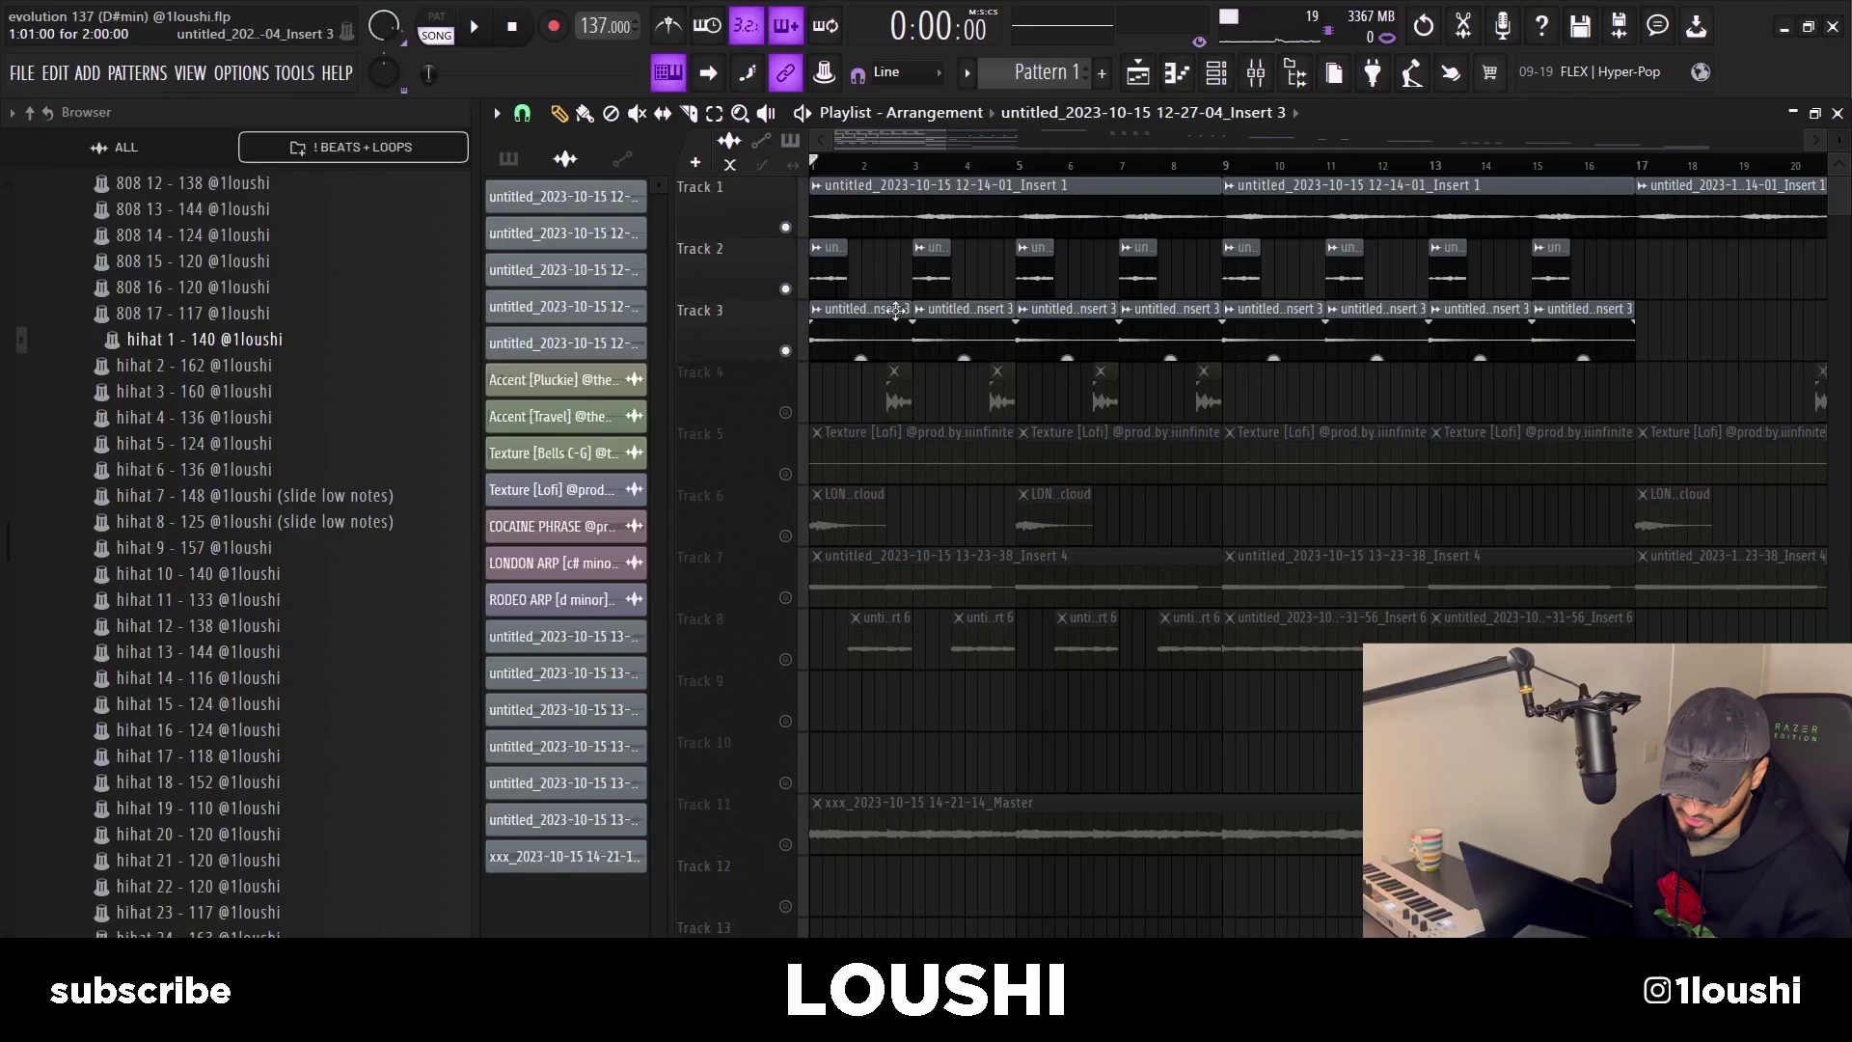
Undo the lengthening of the Track 3 clips and deselect them.
key("ctrl+alt+z")
key("ctrl+alt+z")
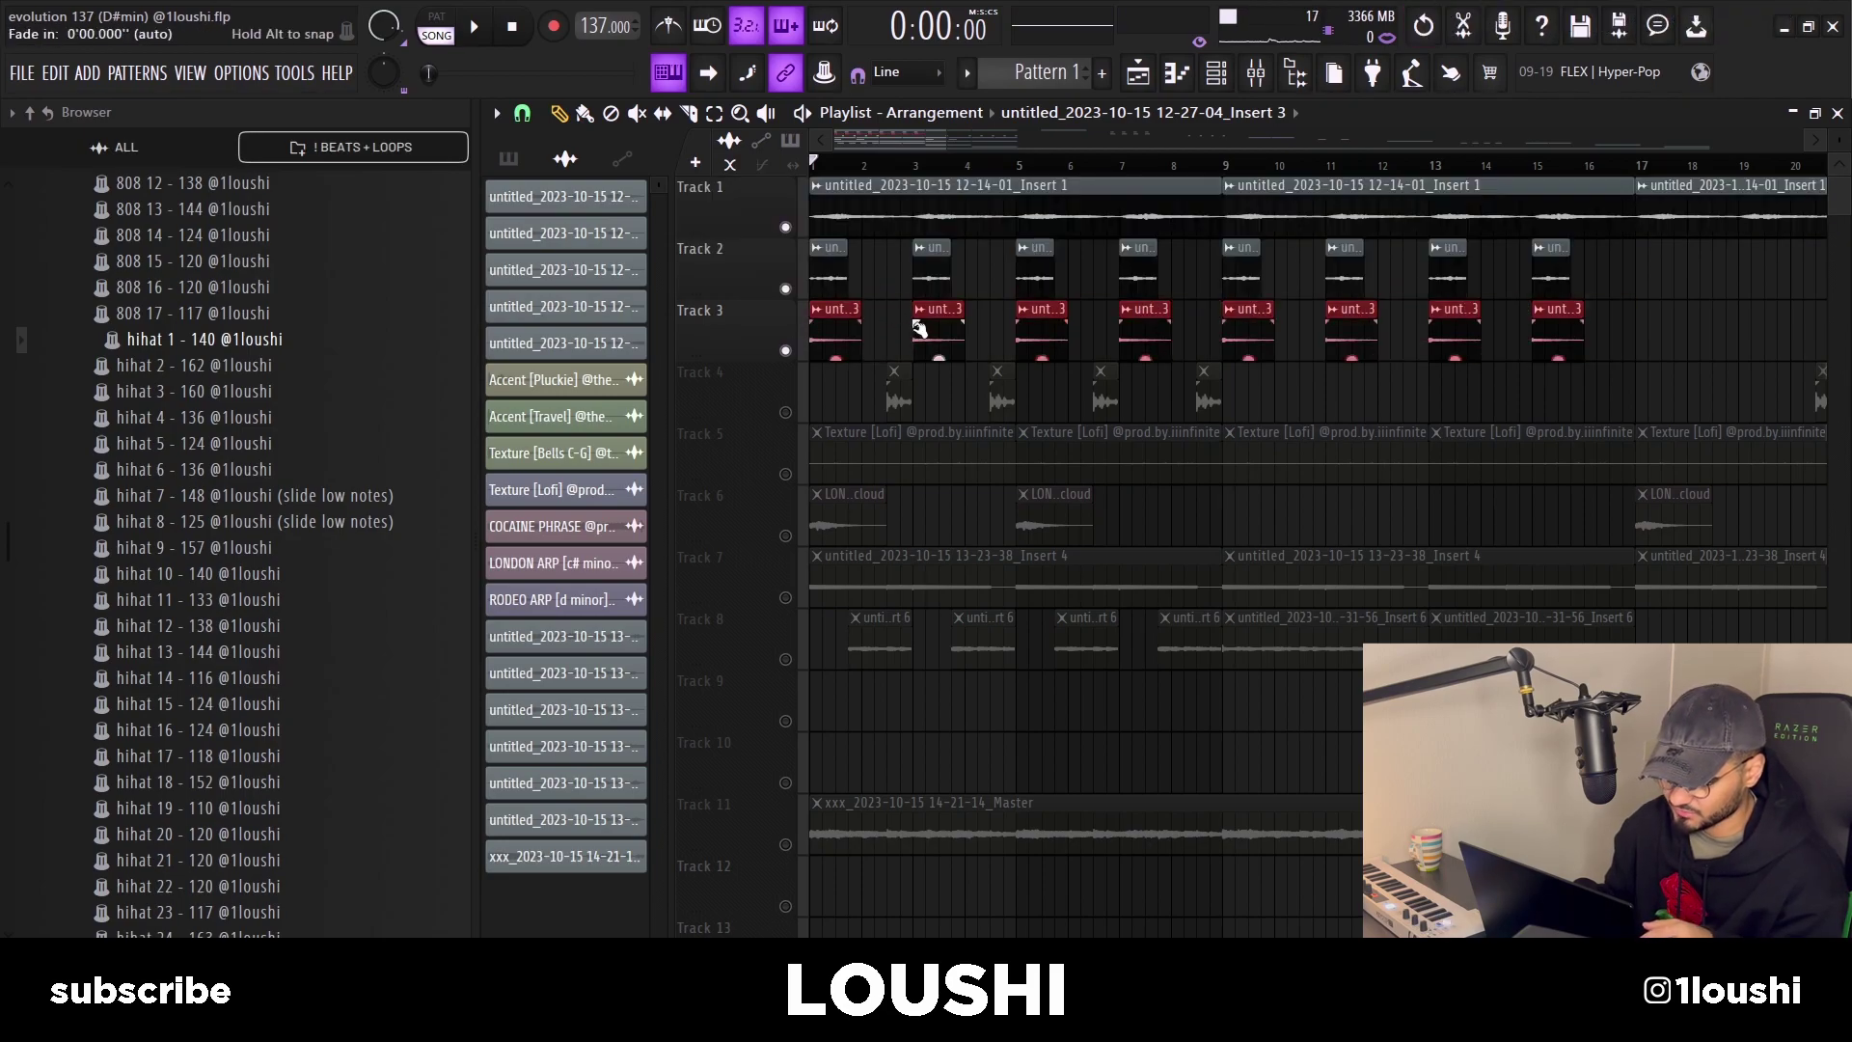
left_click(883, 345)
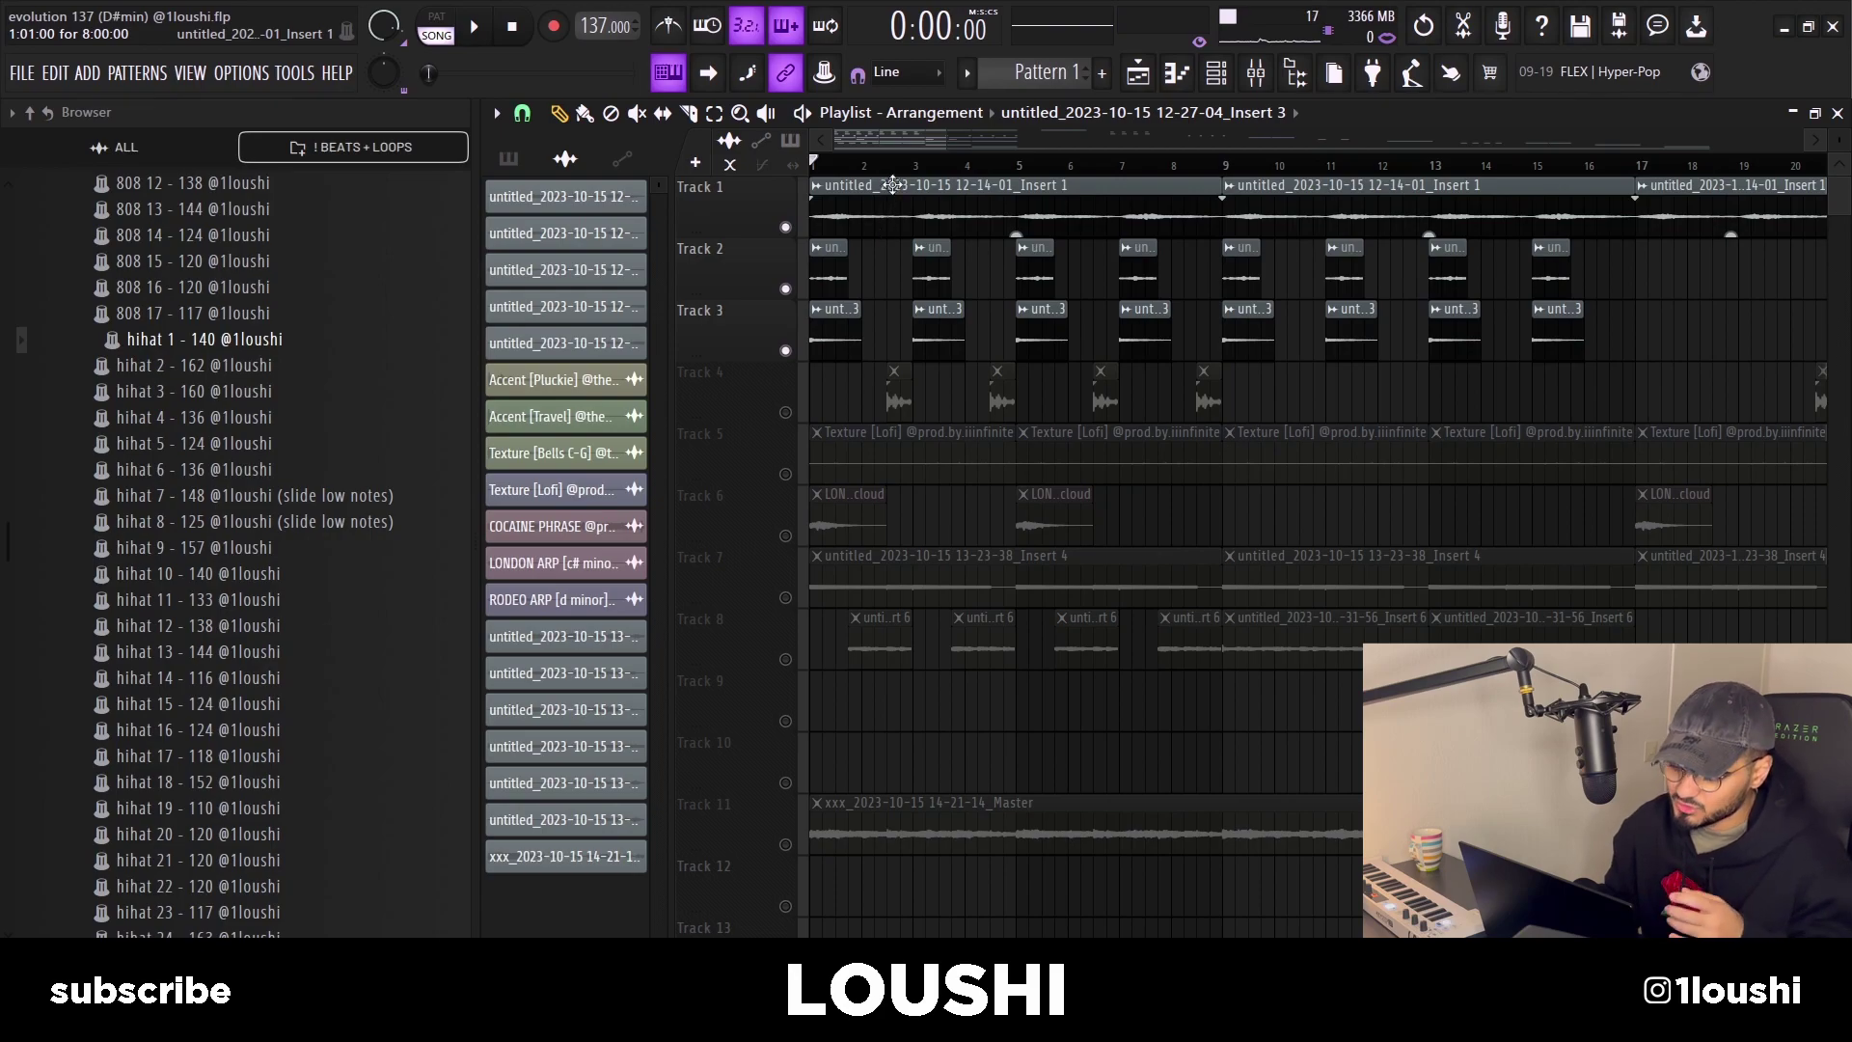
Find and preview the Accent [Pluckie] sample in the Medusa One Shot Accents & Textures folder, and close its channel settings.
key("space")
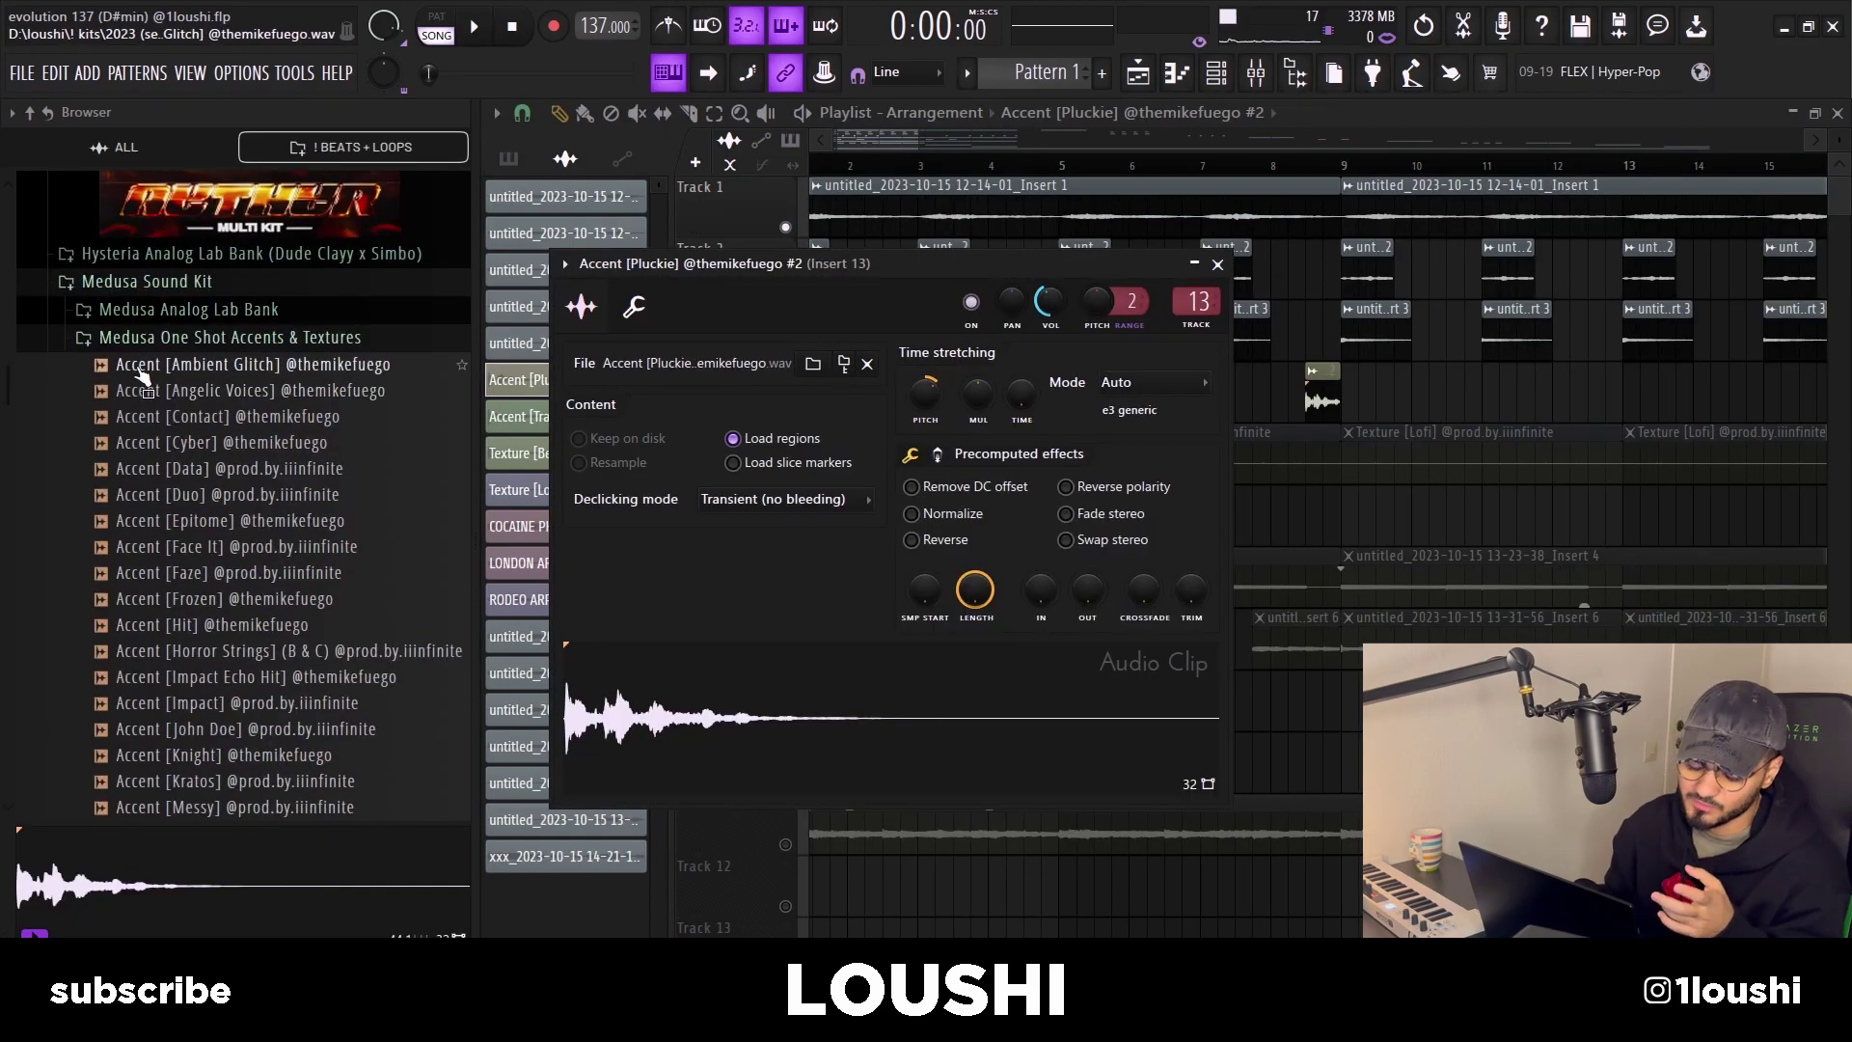
scroll(188, 579, "down", 4)
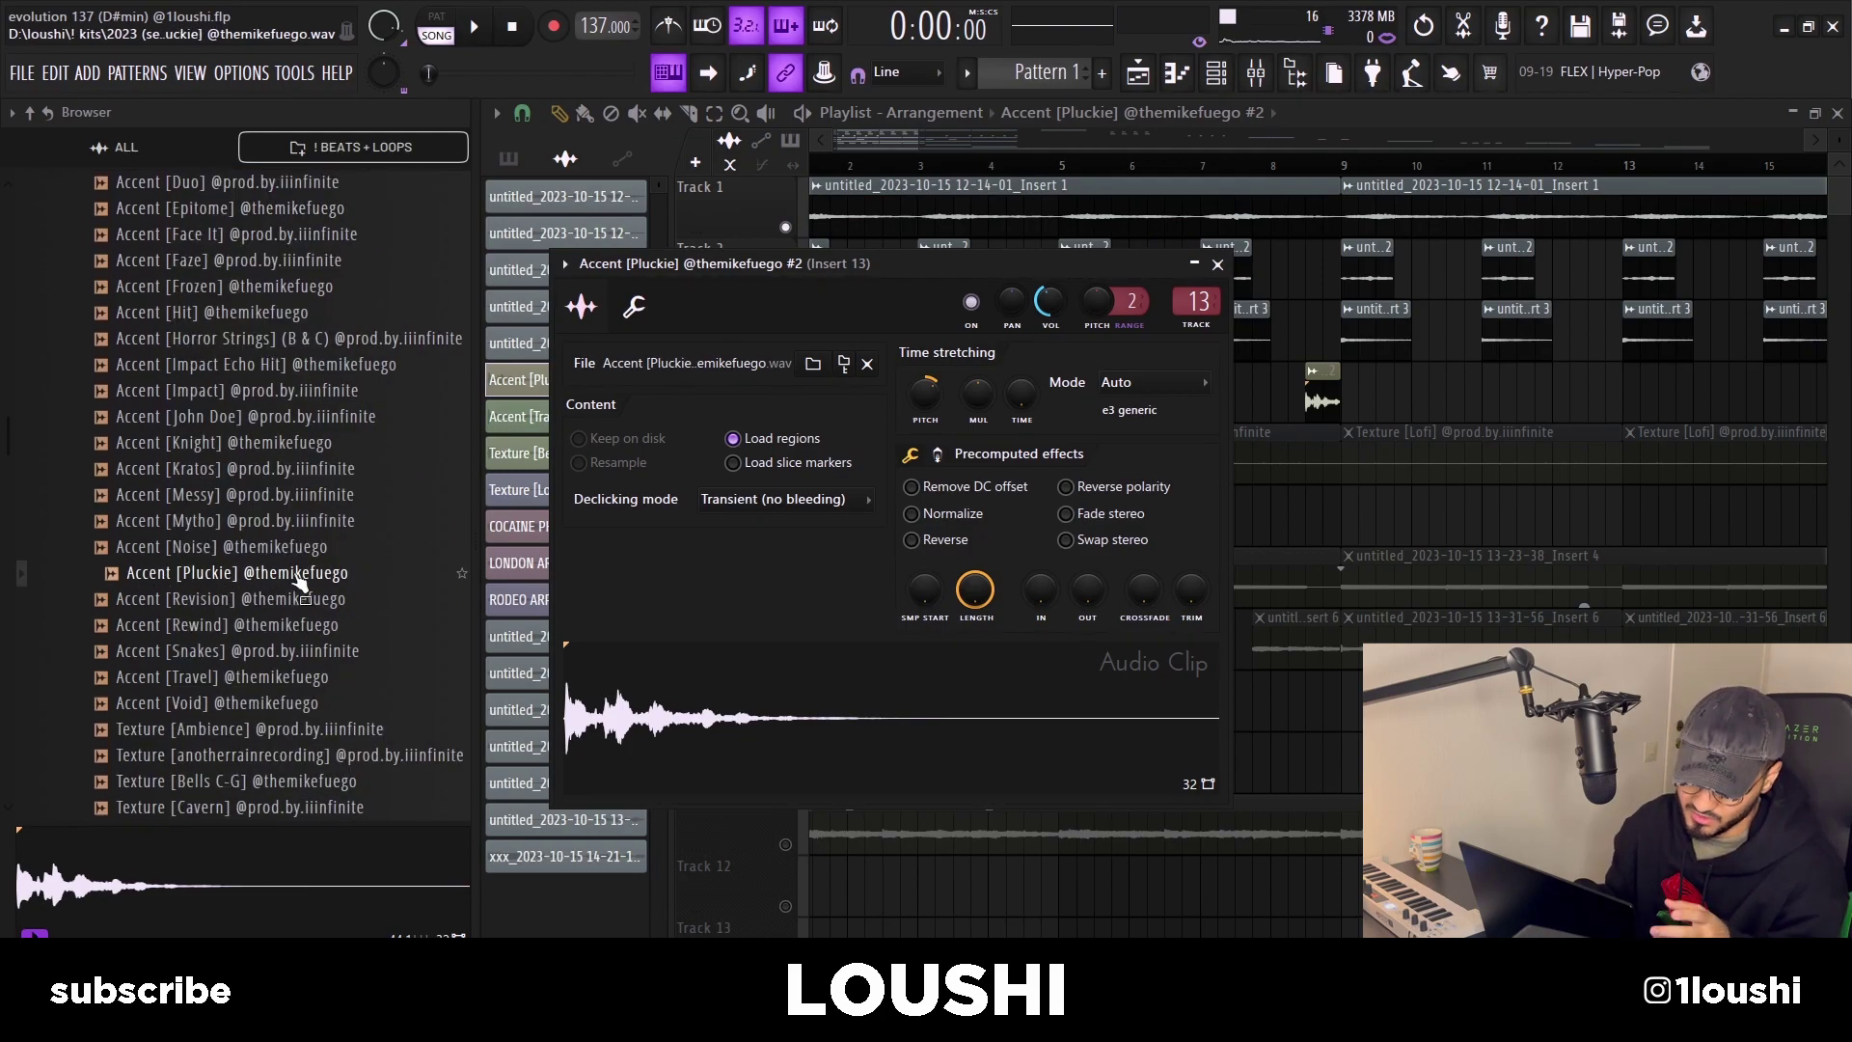
left_click(290, 573)
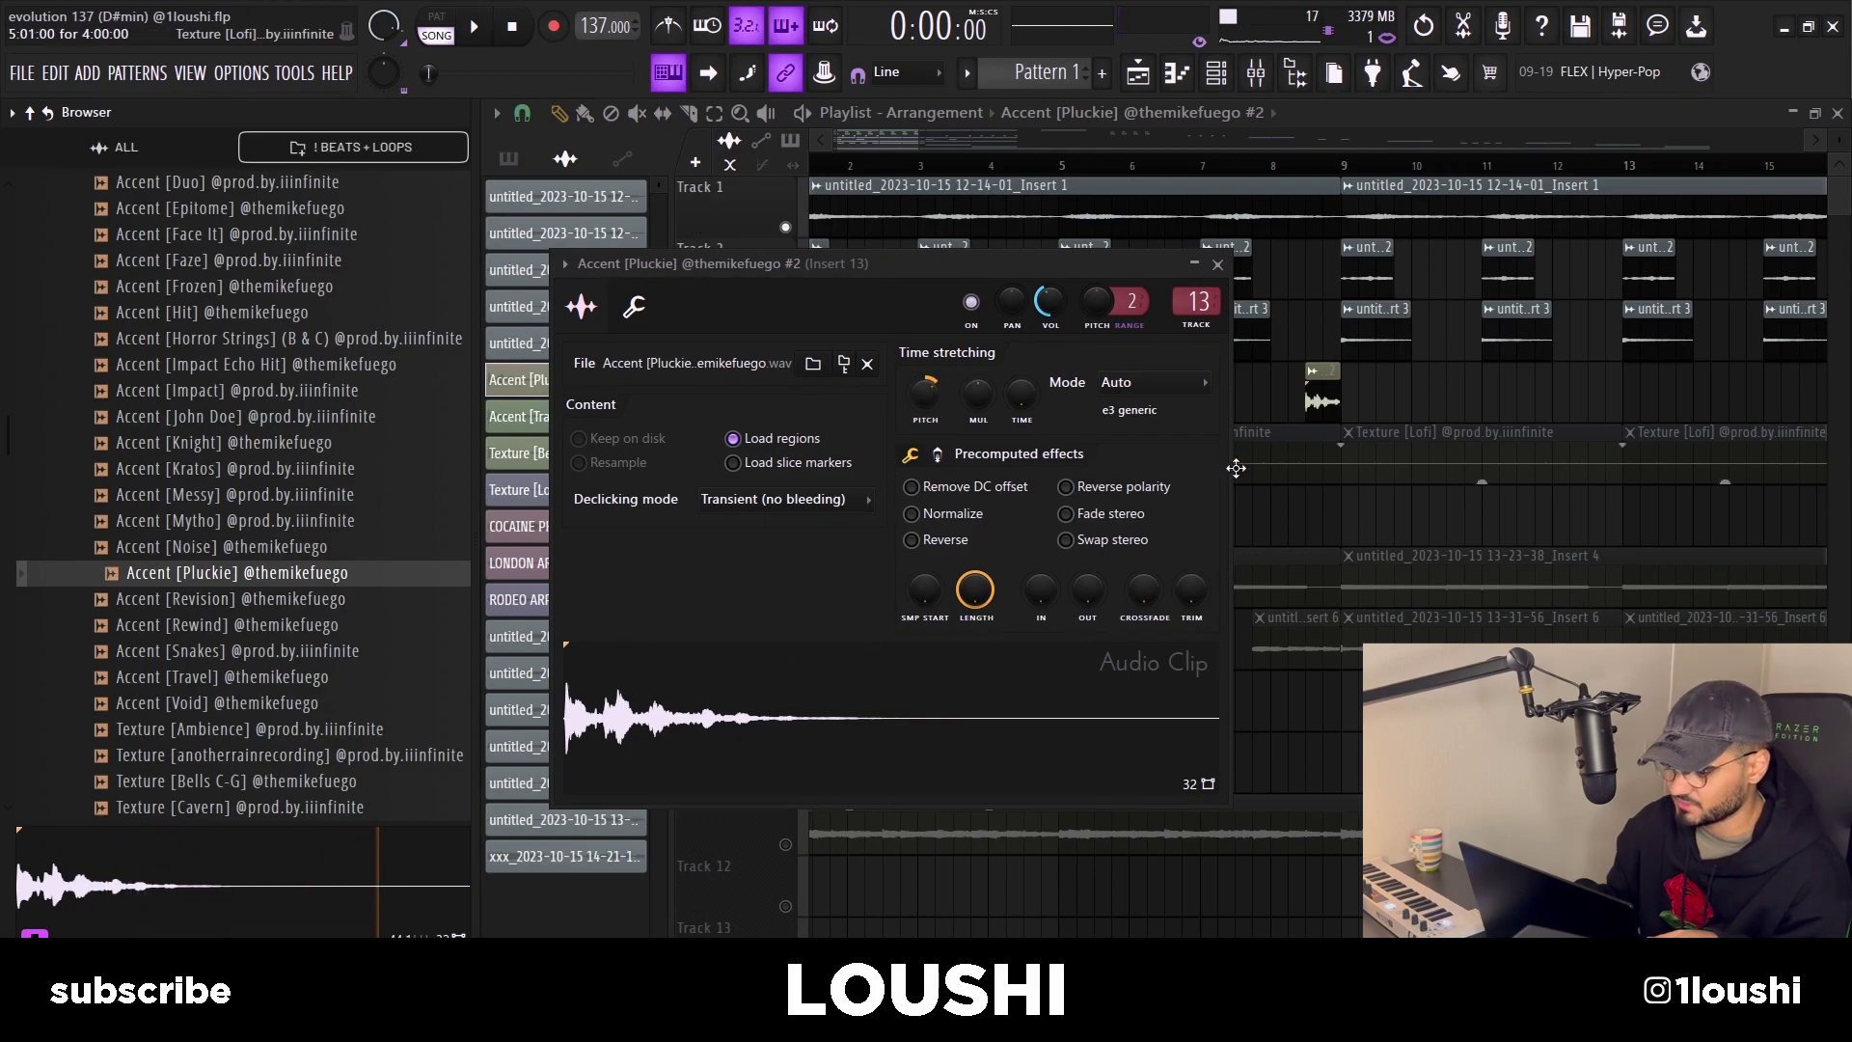
key("Escape")
Close the Texture [Lofi] channel settings and listen to Tracks 1 to 5 from the start of the arrangement.
scroll(932, 389, "left", 1)
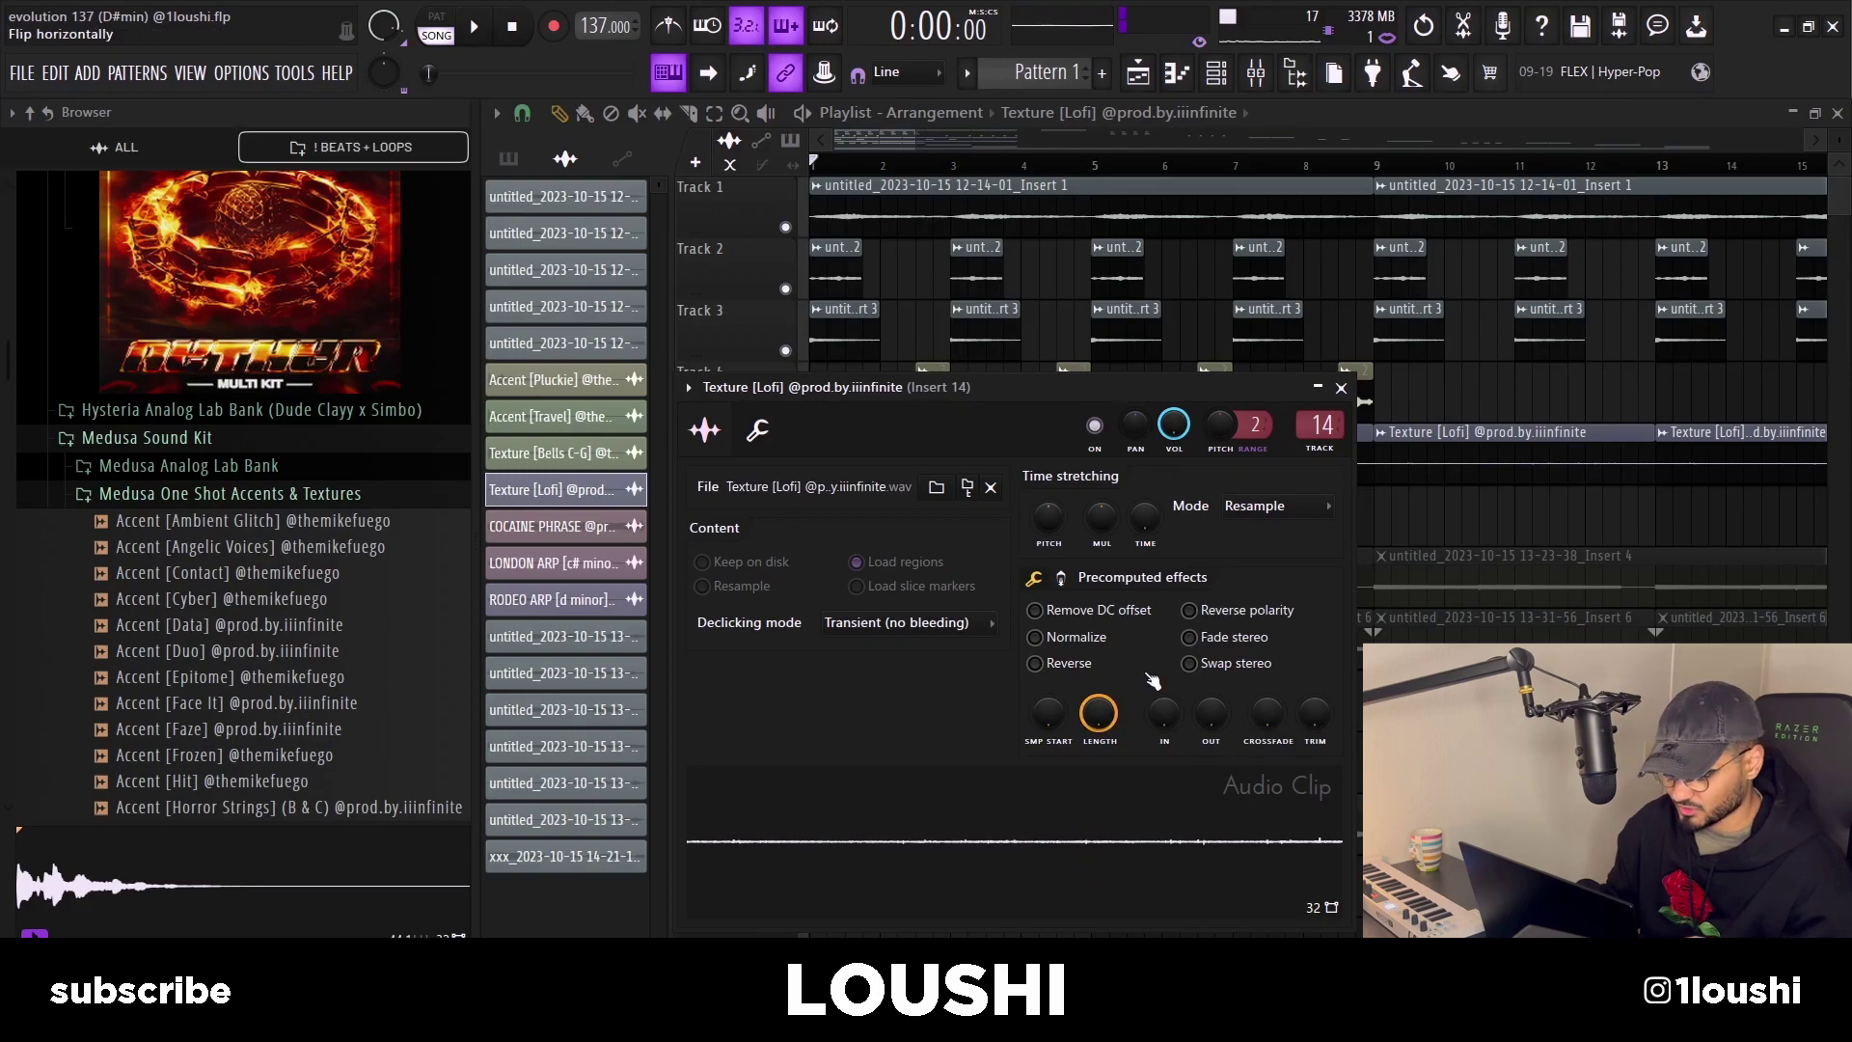
left_click(1341, 387)
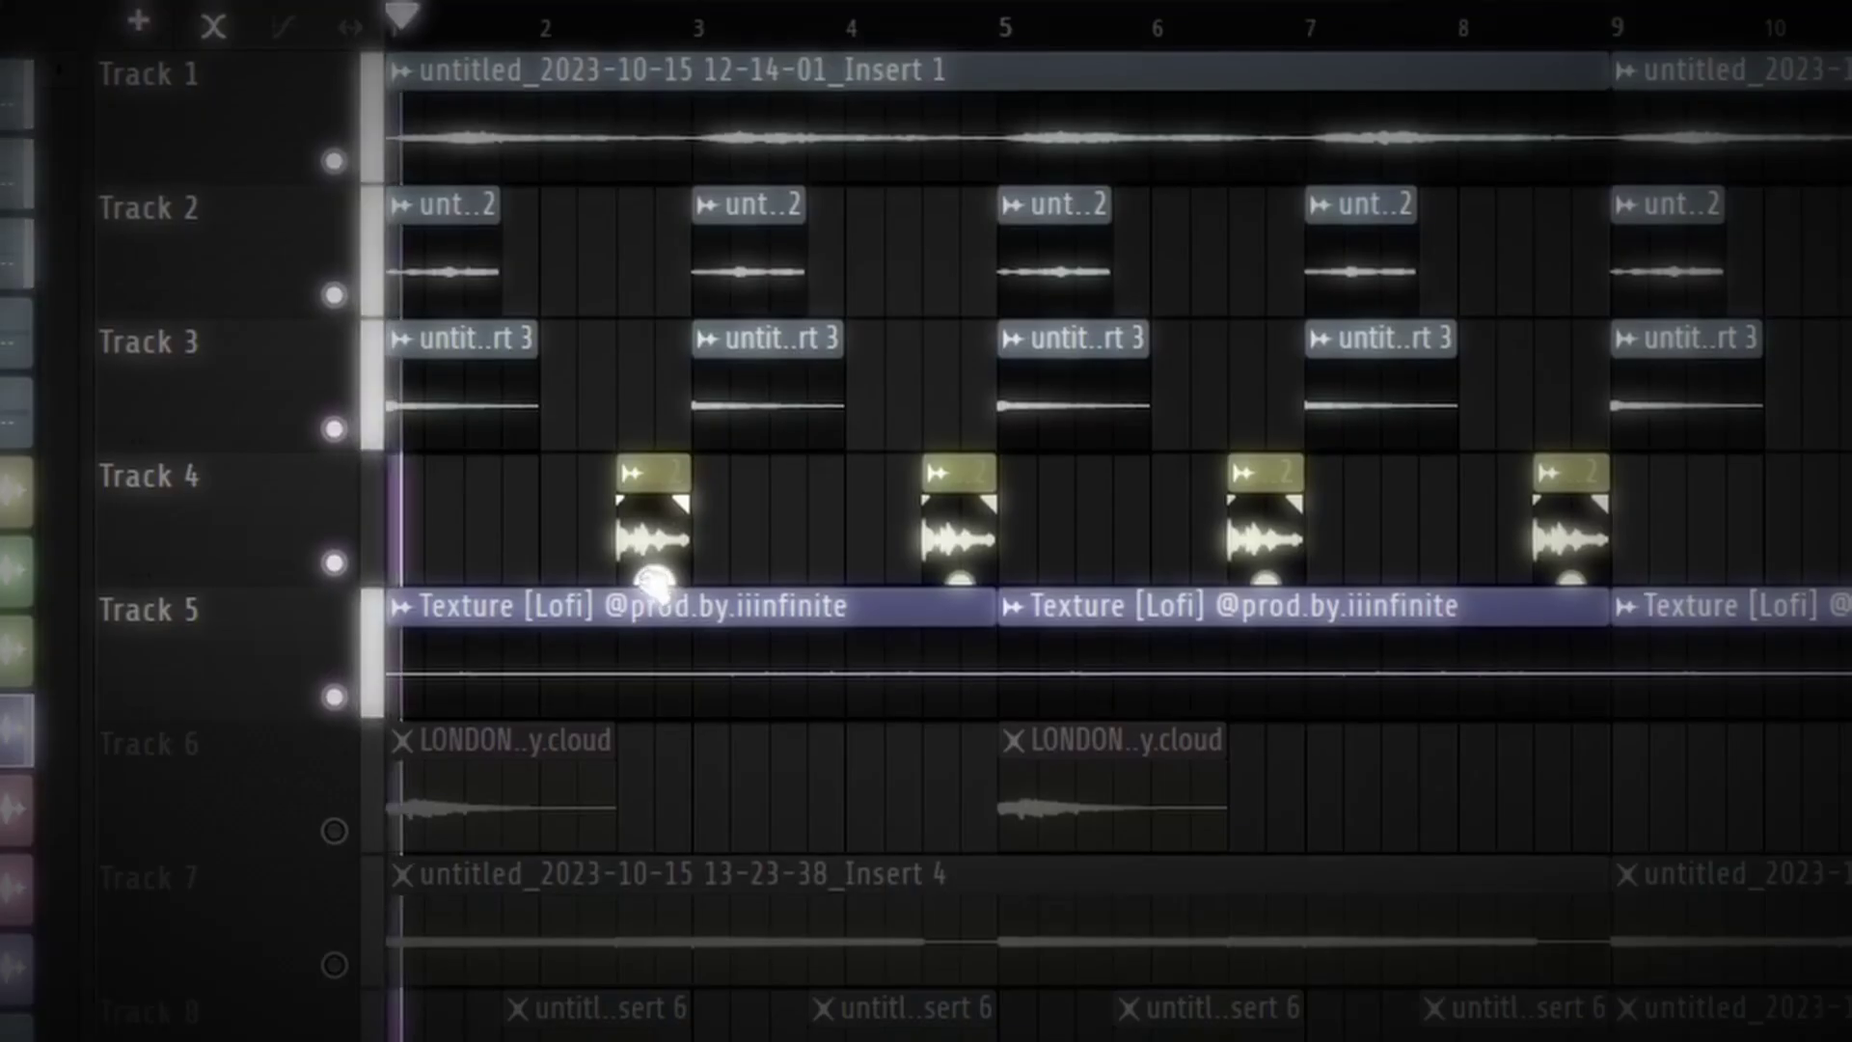
key("space")
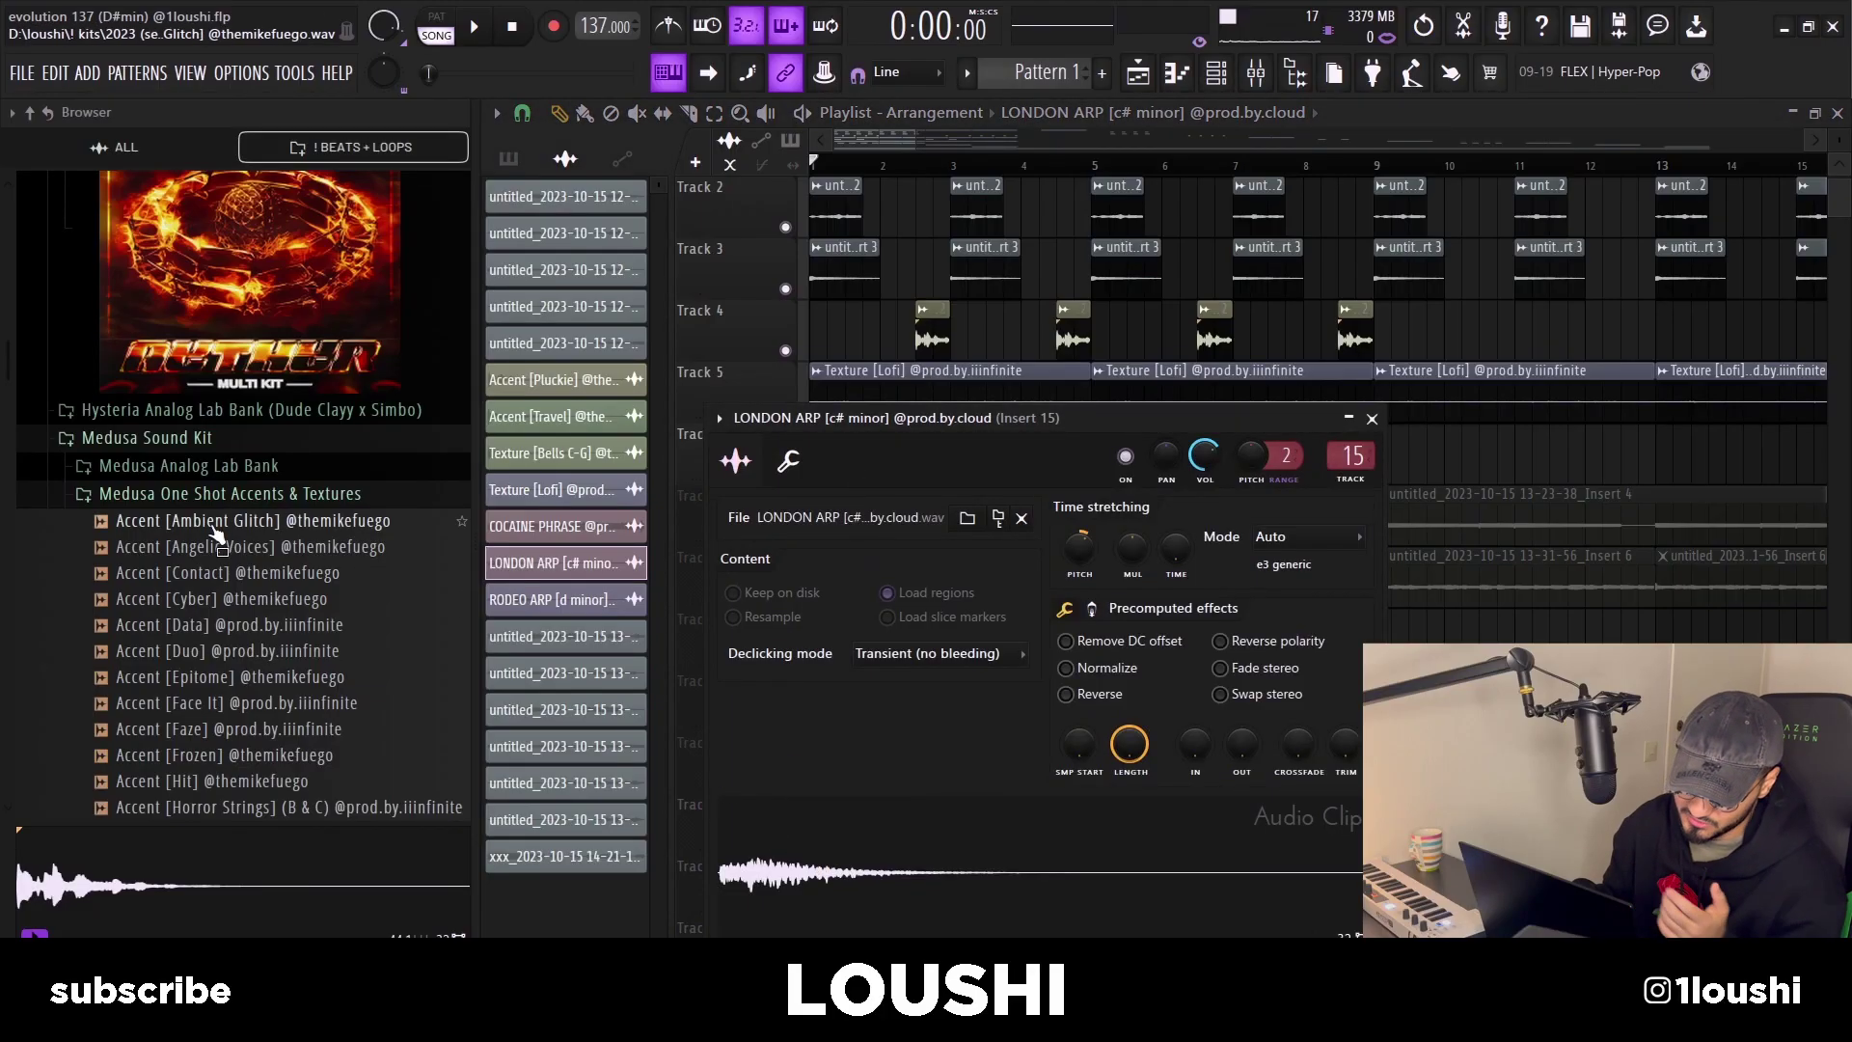
Find and preview the LONDON ARP [c# minor] sample in the one-shot Arps folder, and close its channel settings.
scroll(214, 529, "up", 4)
left_click_drag(992, 413, 1235, 248)
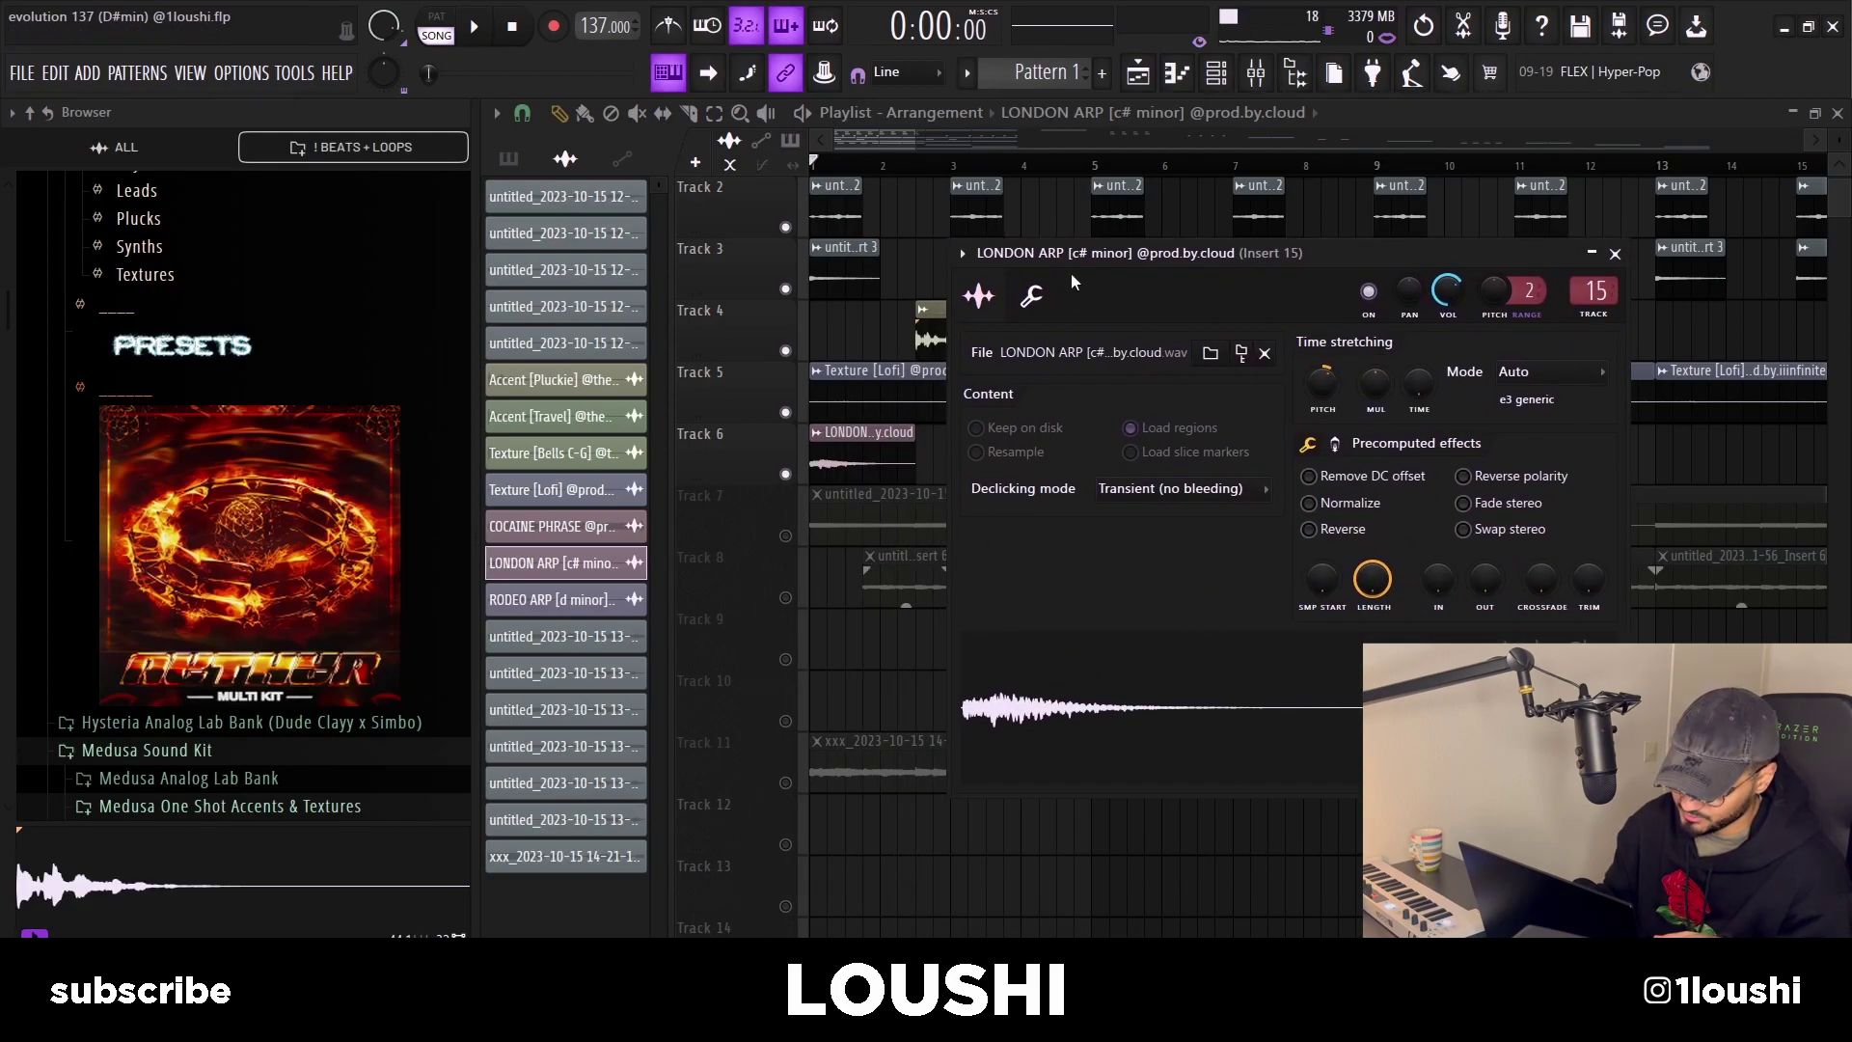
scroll(241, 482, "up", 8)
left_click(270, 466)
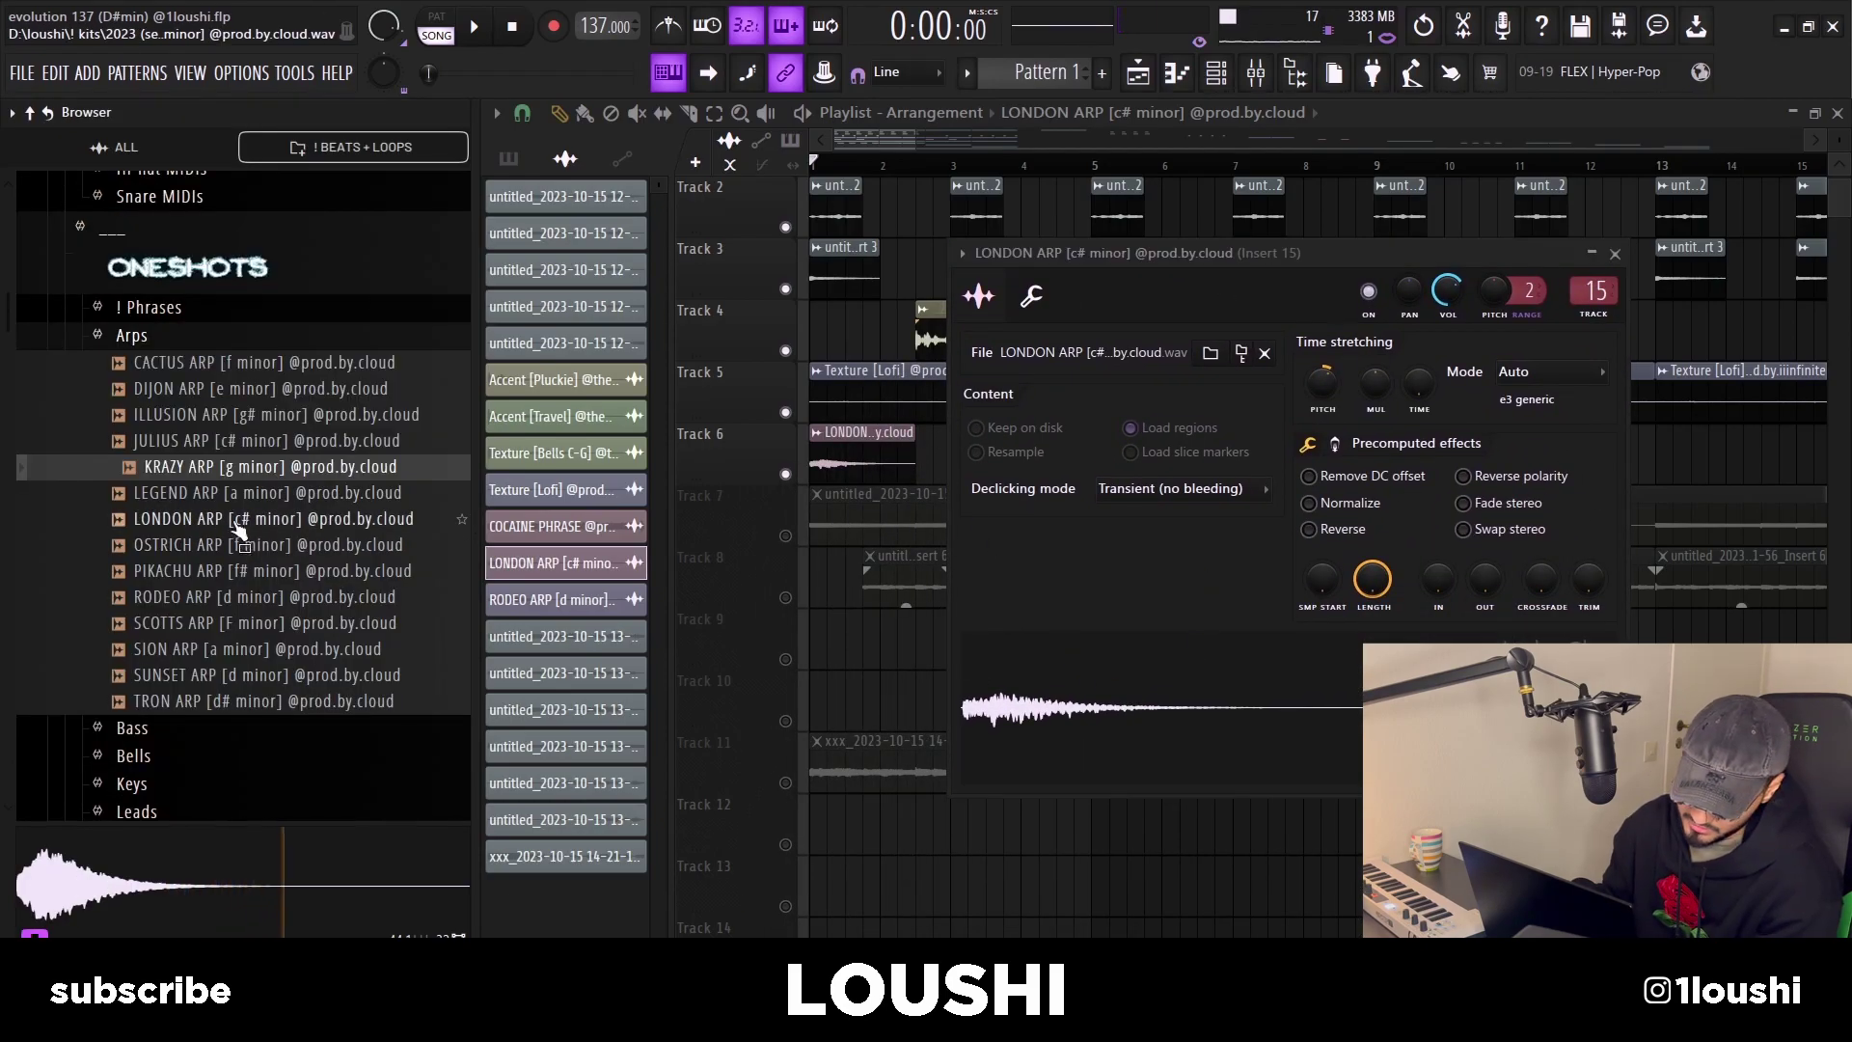
left_click(236, 522)
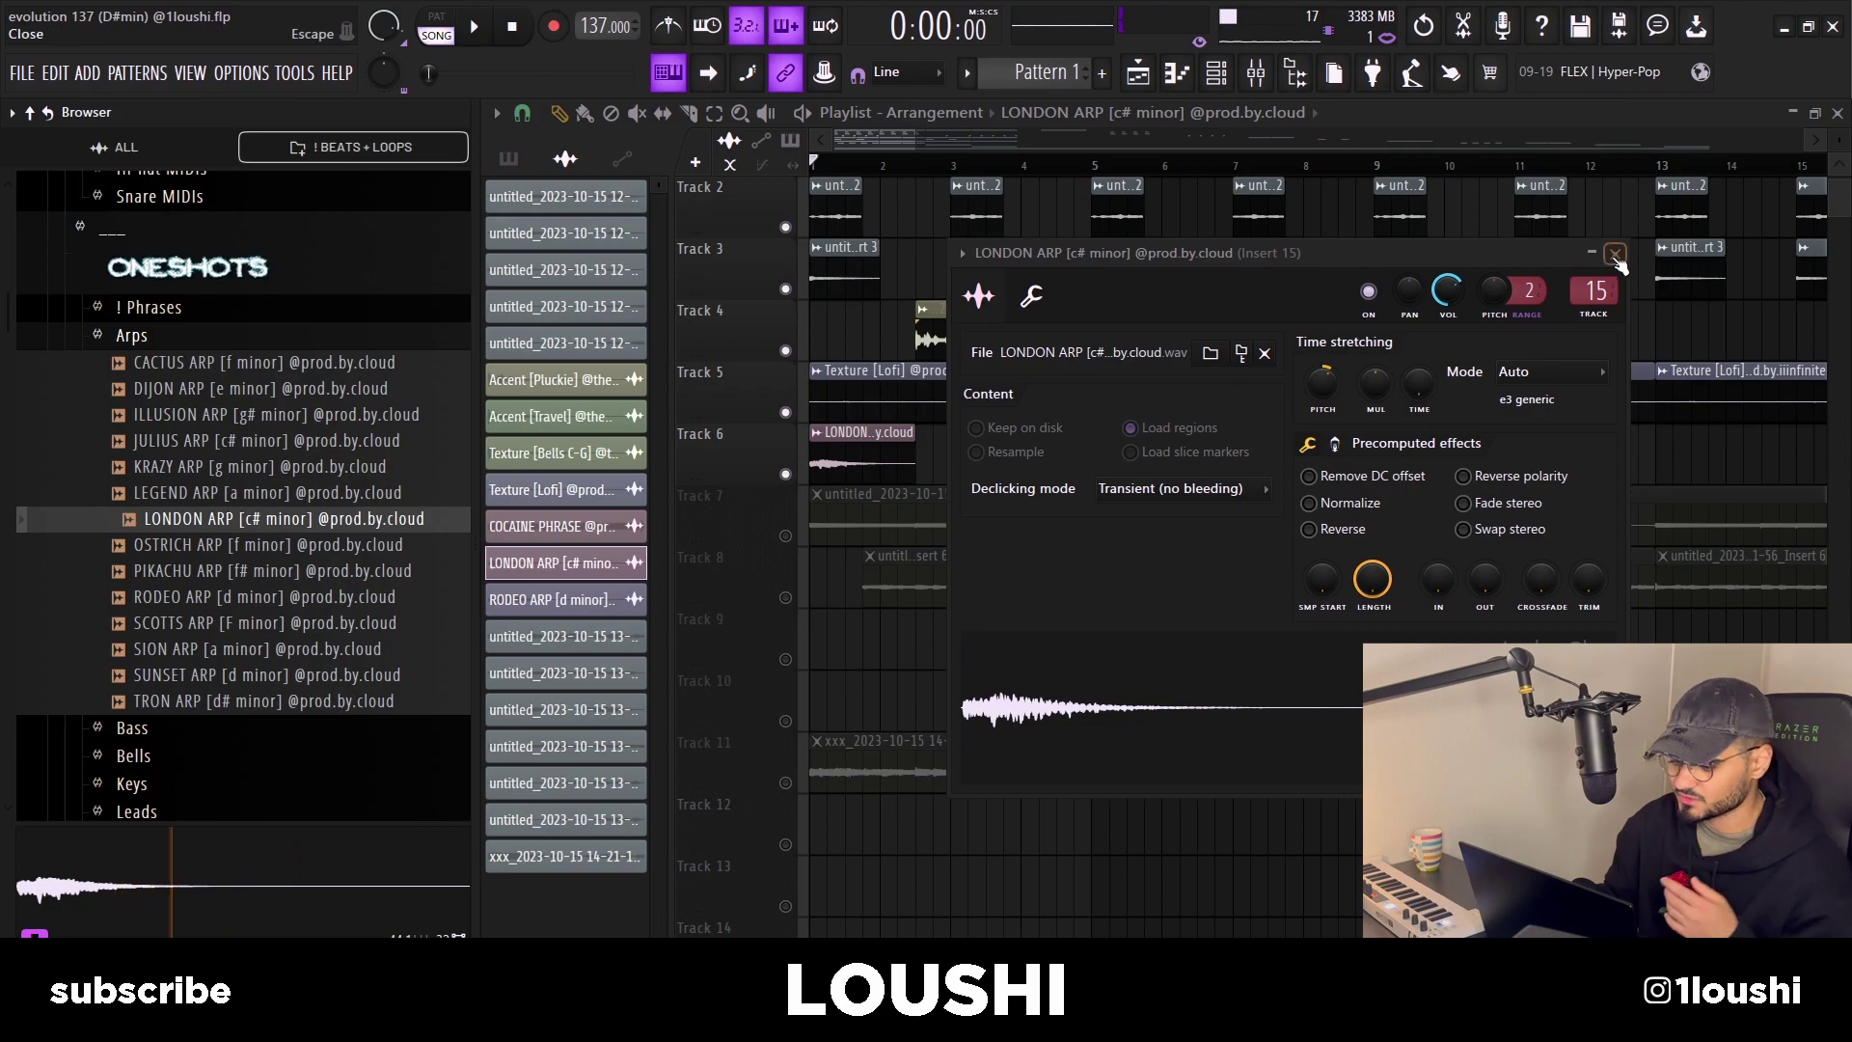
key("Escape")
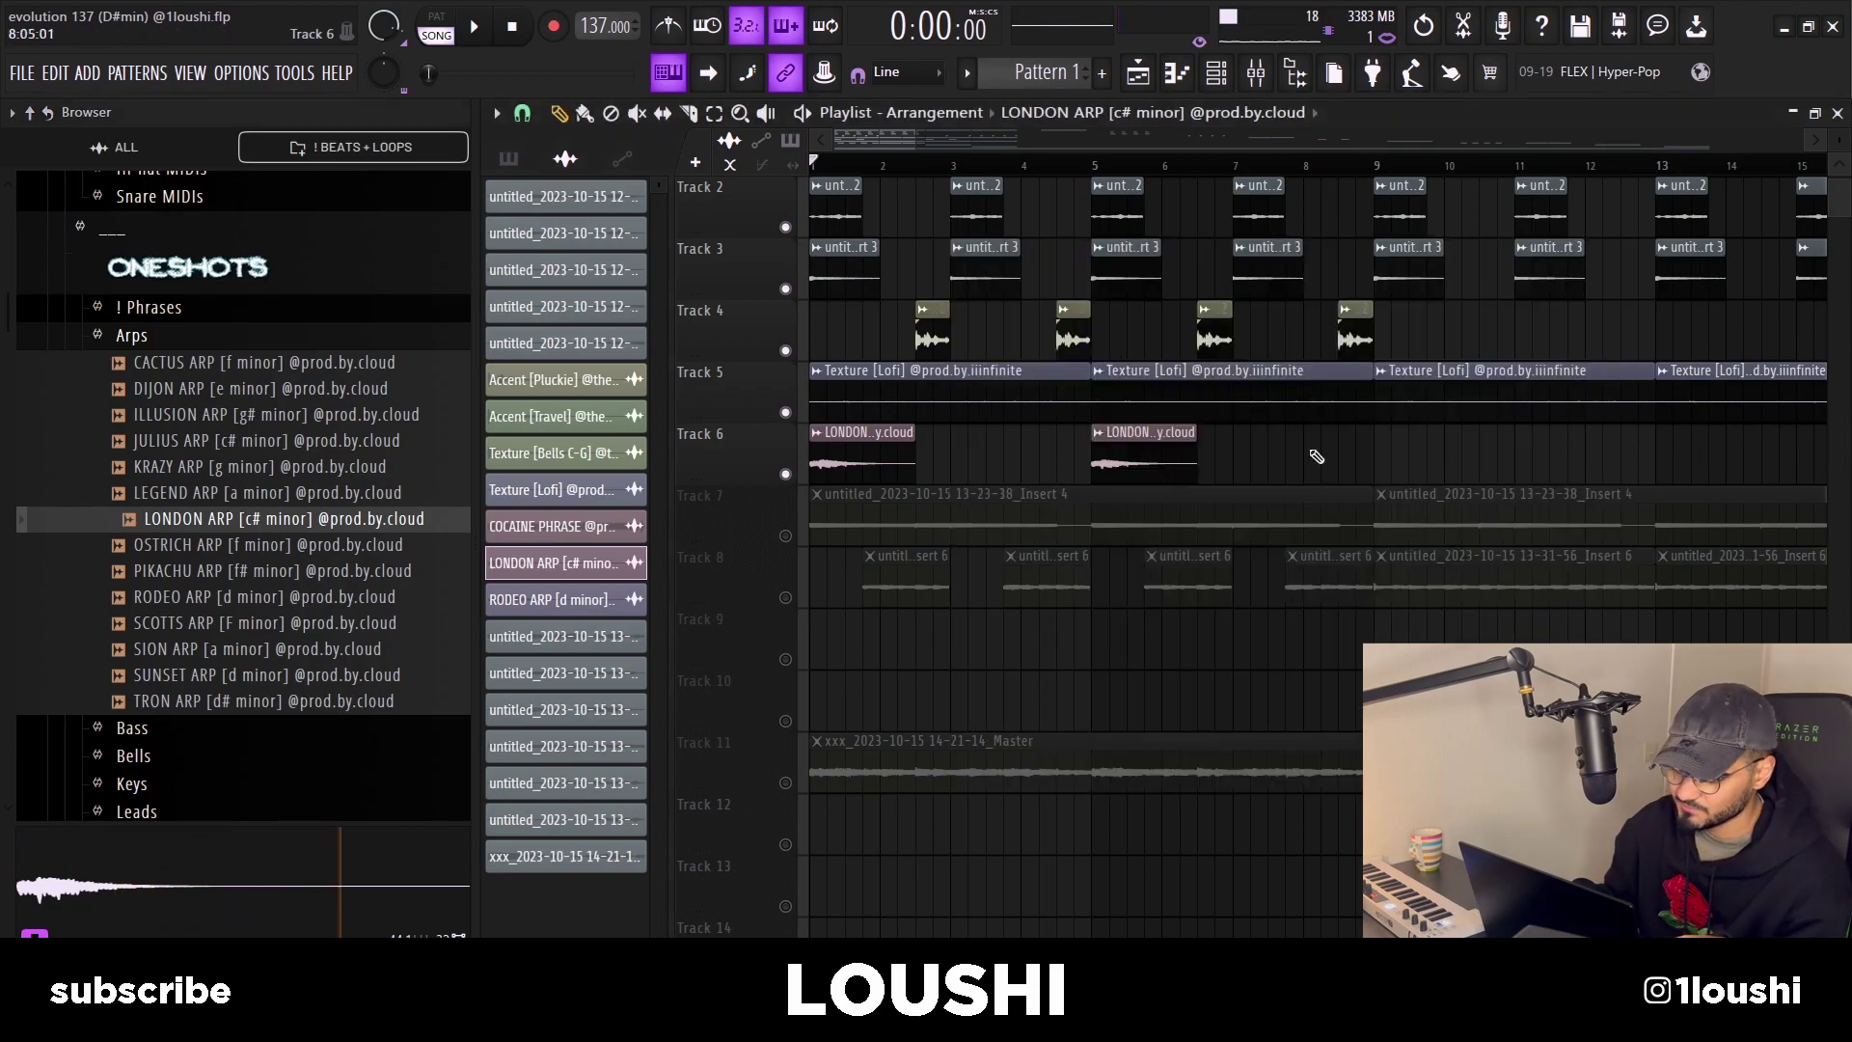
Review the ZENOLOGY SubOSC Soft Bass preset and its D#, F# and A# notes in the piano roll, and return to the arrangement.
key("F9")
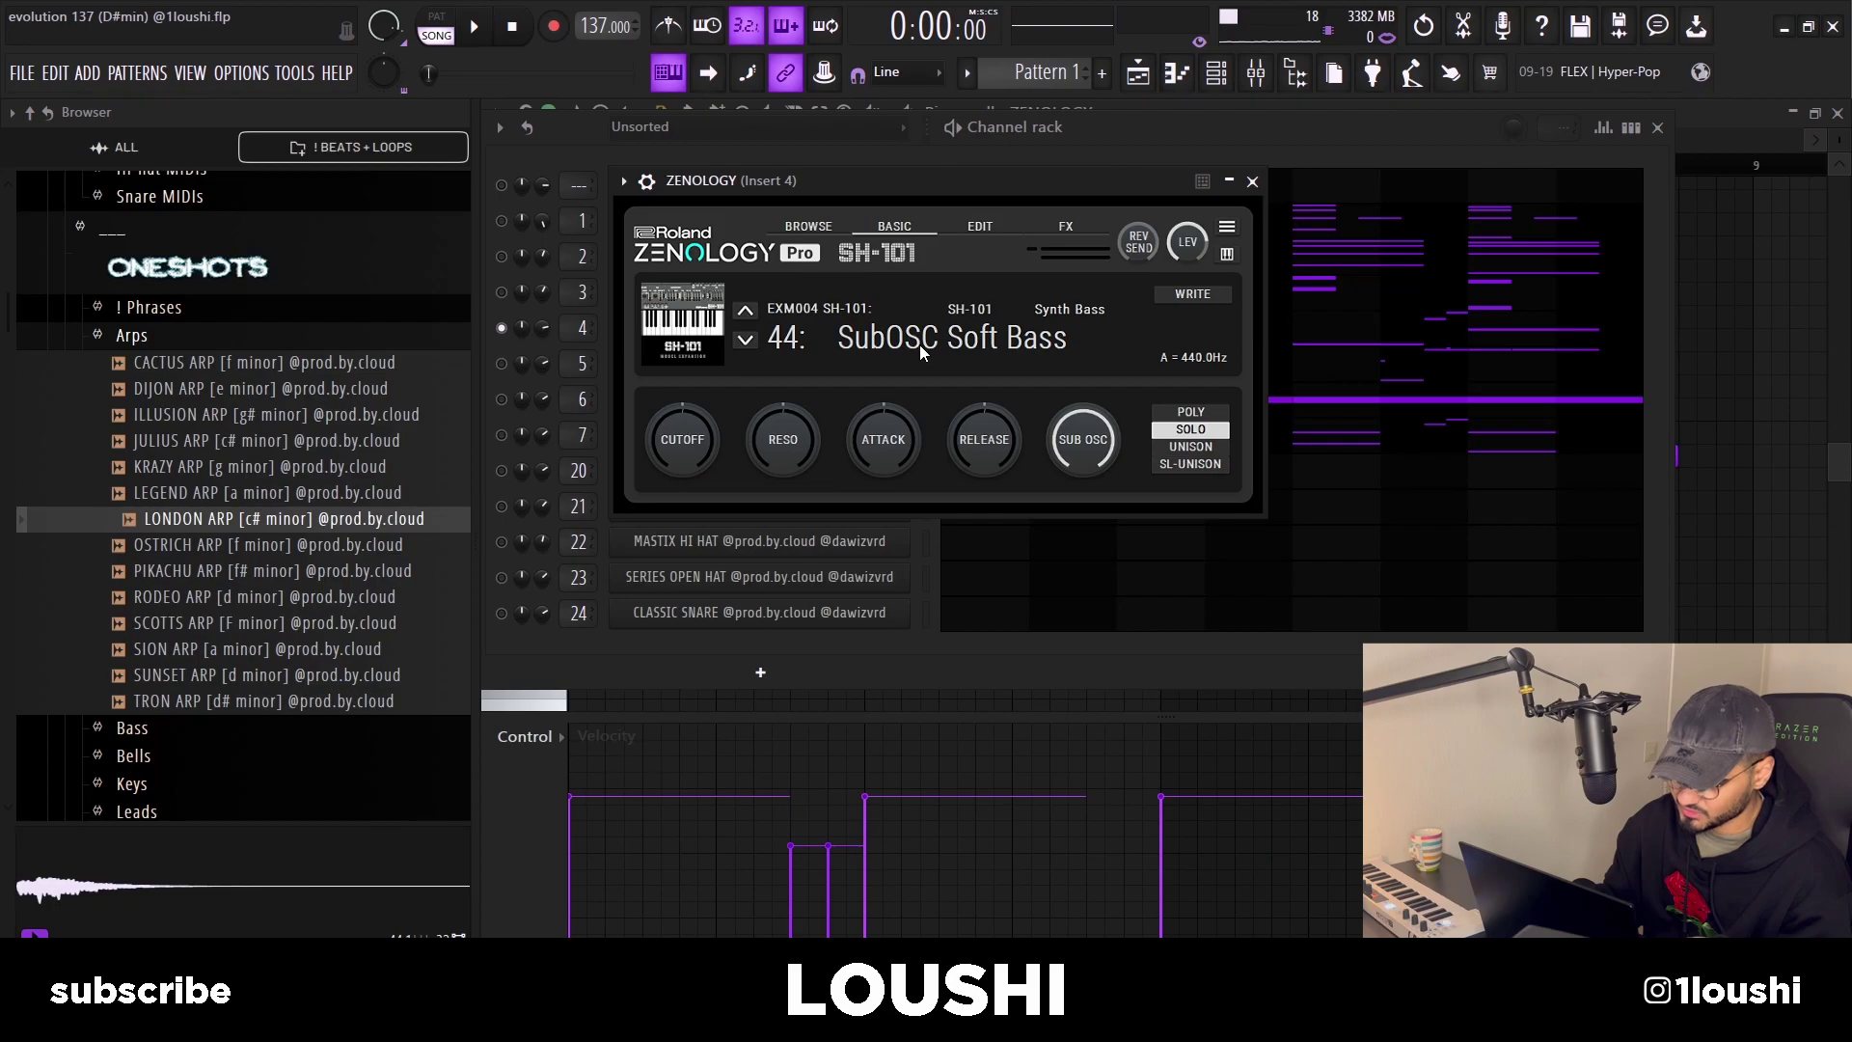
left_click(1251, 183)
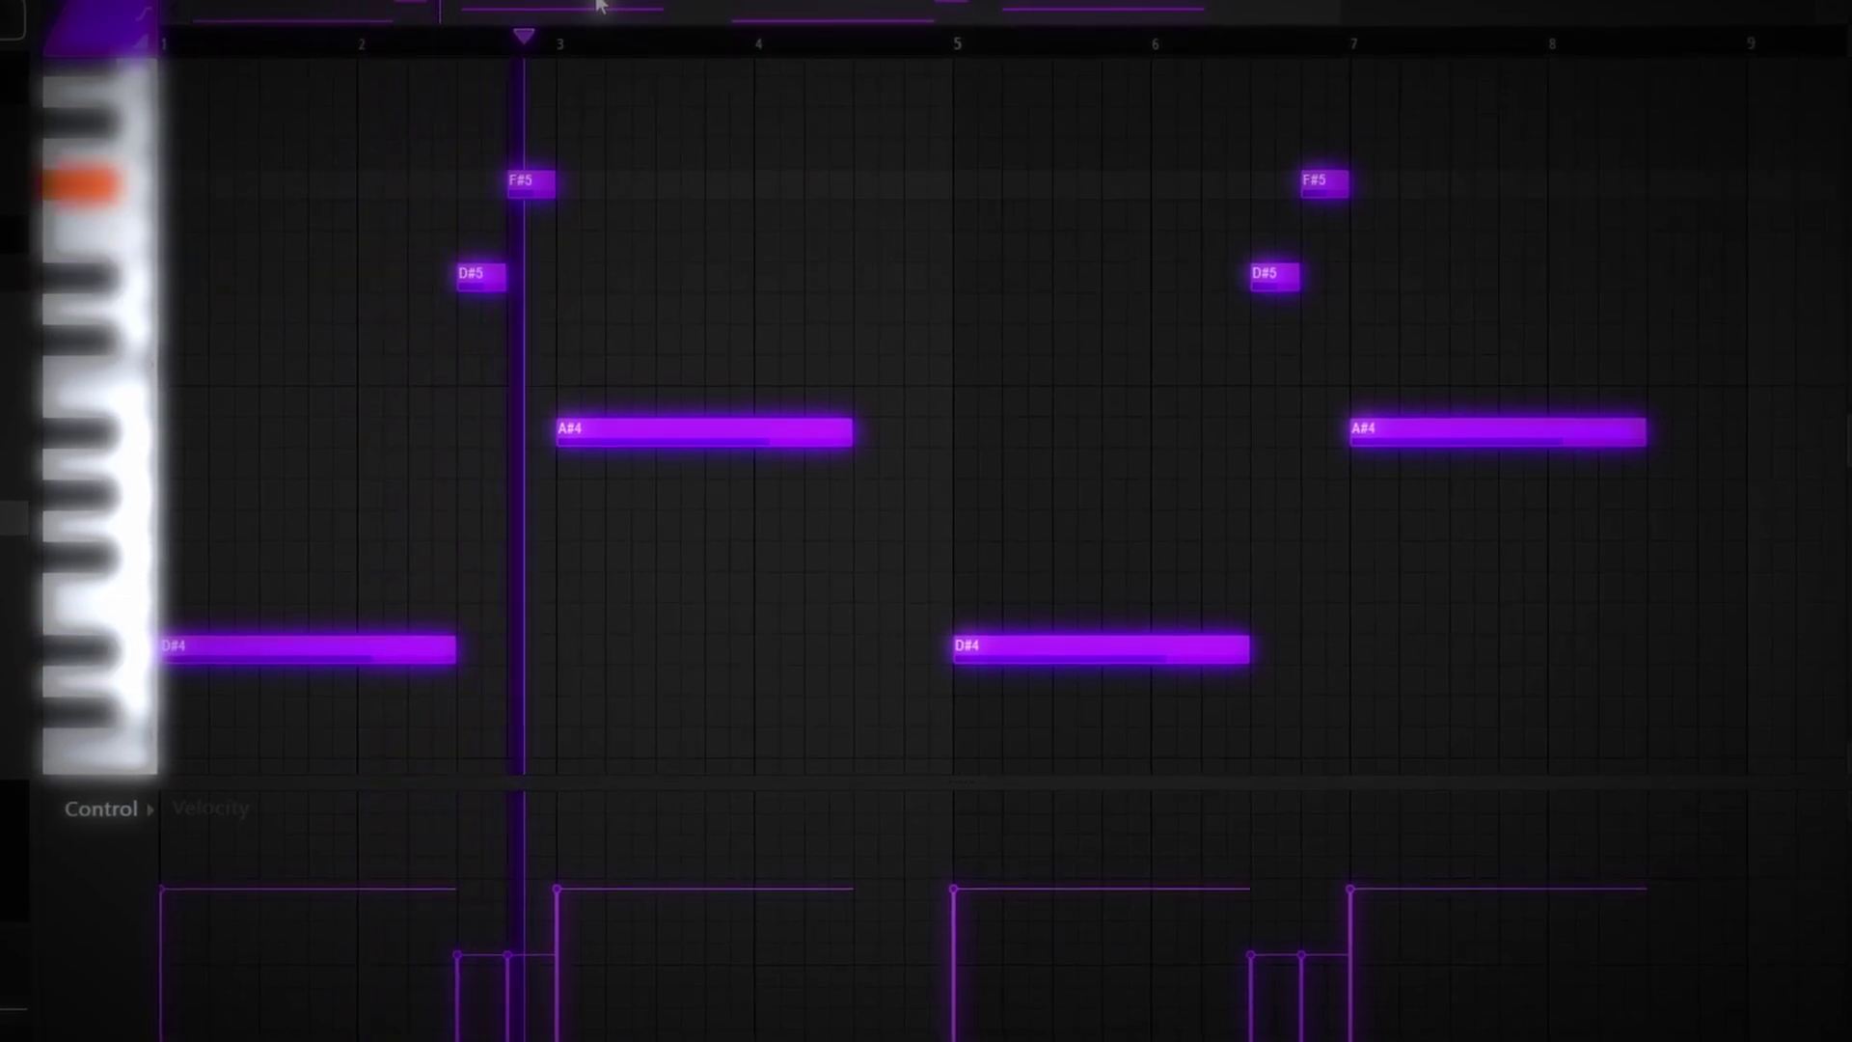
left_click_drag(721, 347, 396, 757)
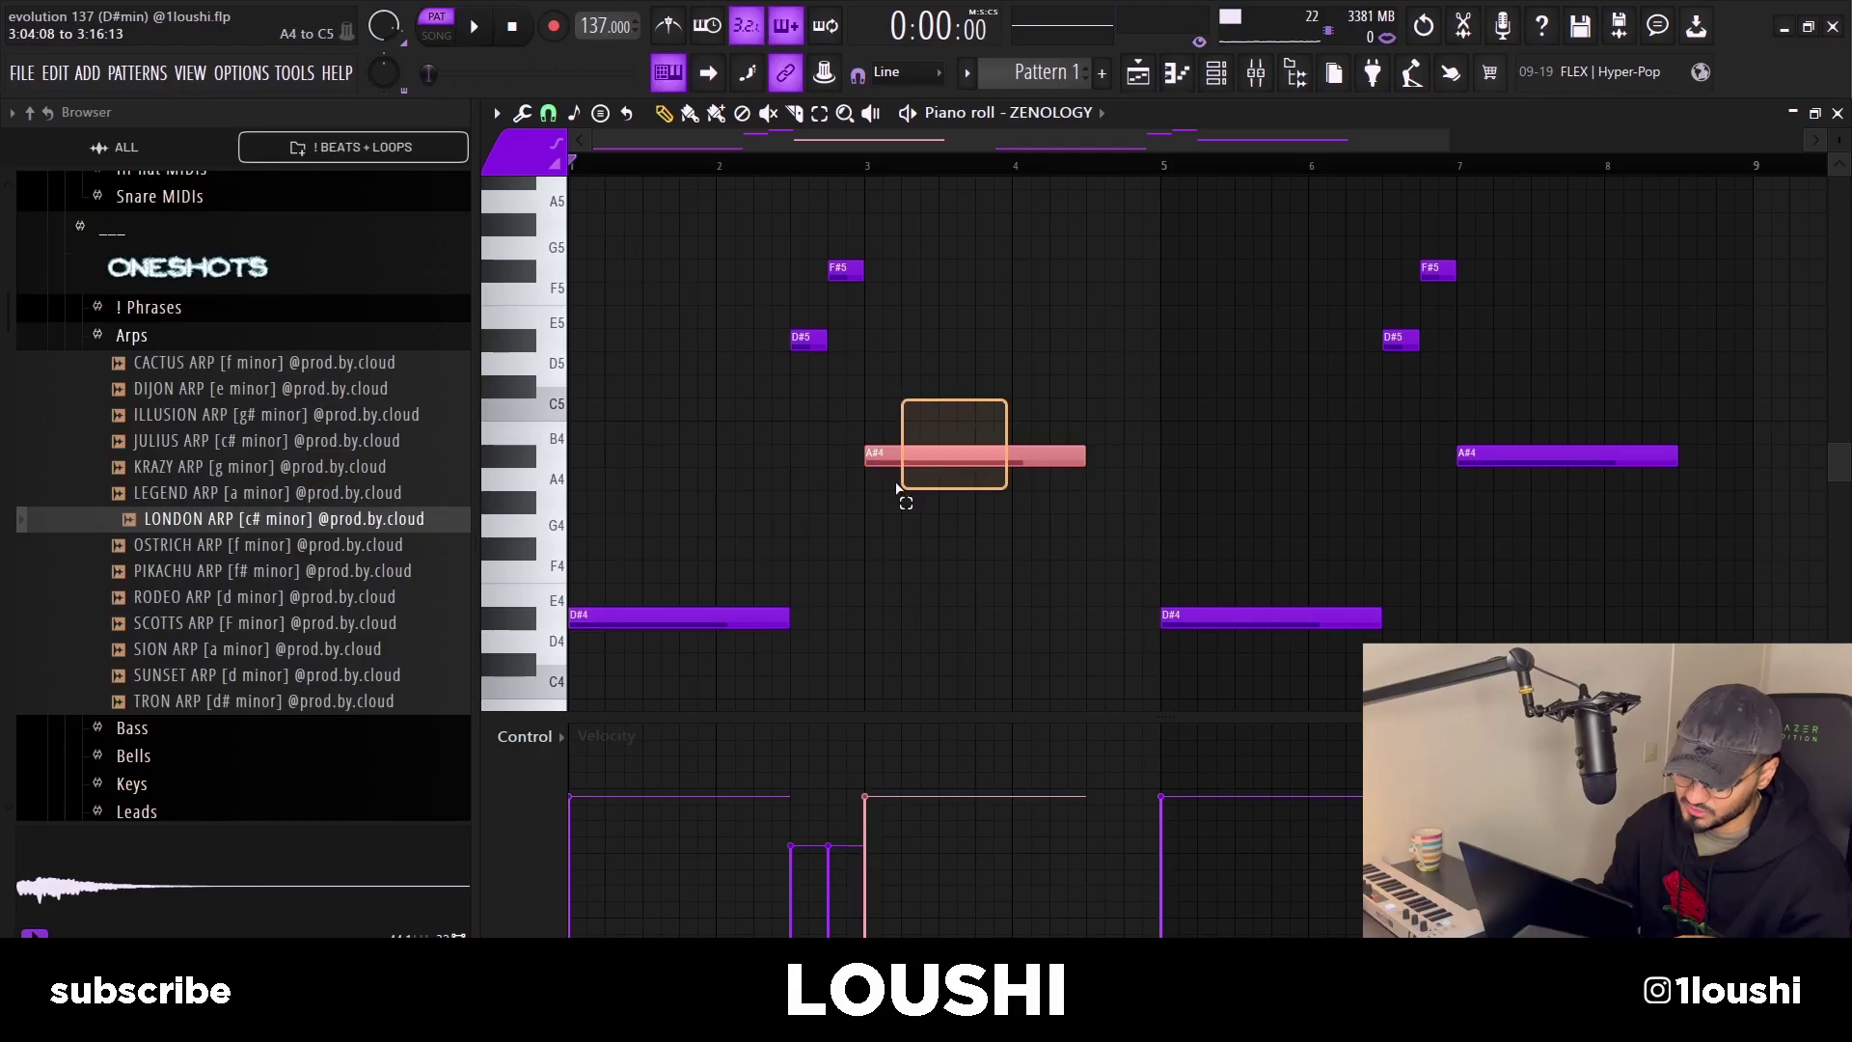
left_click_drag(560, 468, 271, 683)
left_click(889, 589)
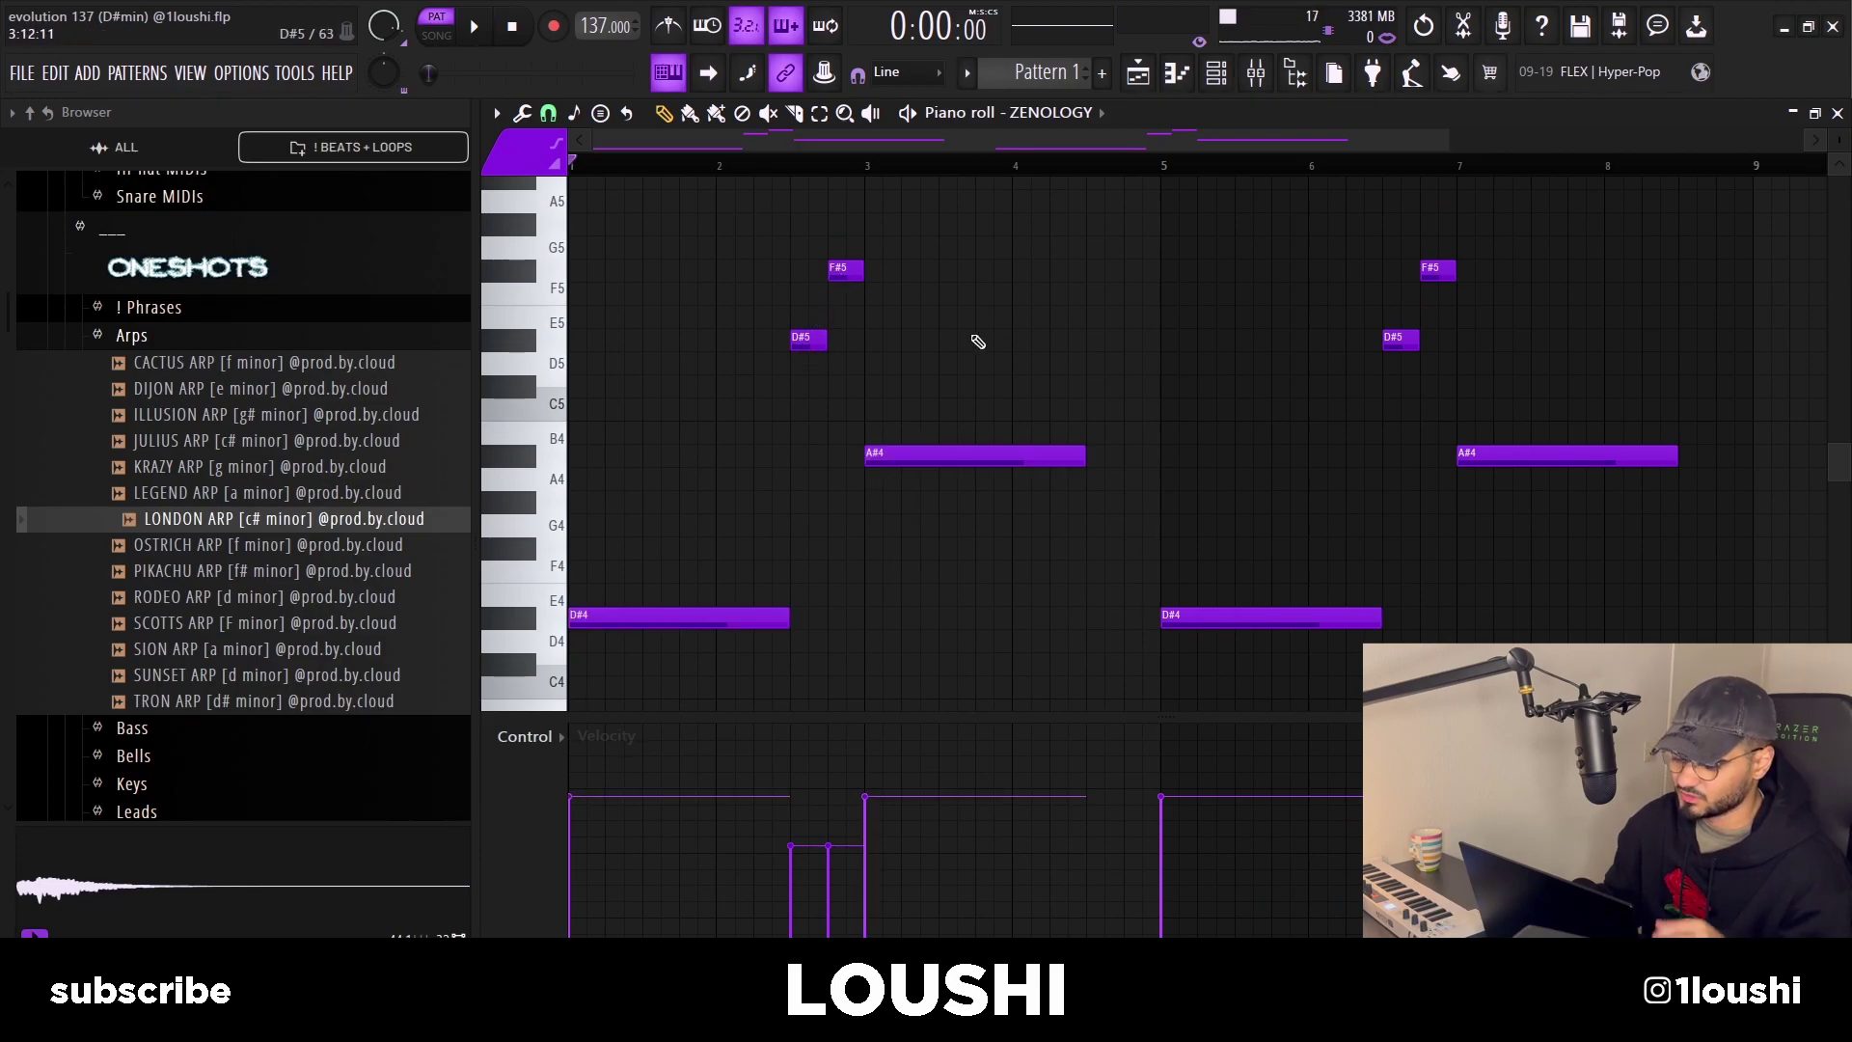
left_click(1838, 113)
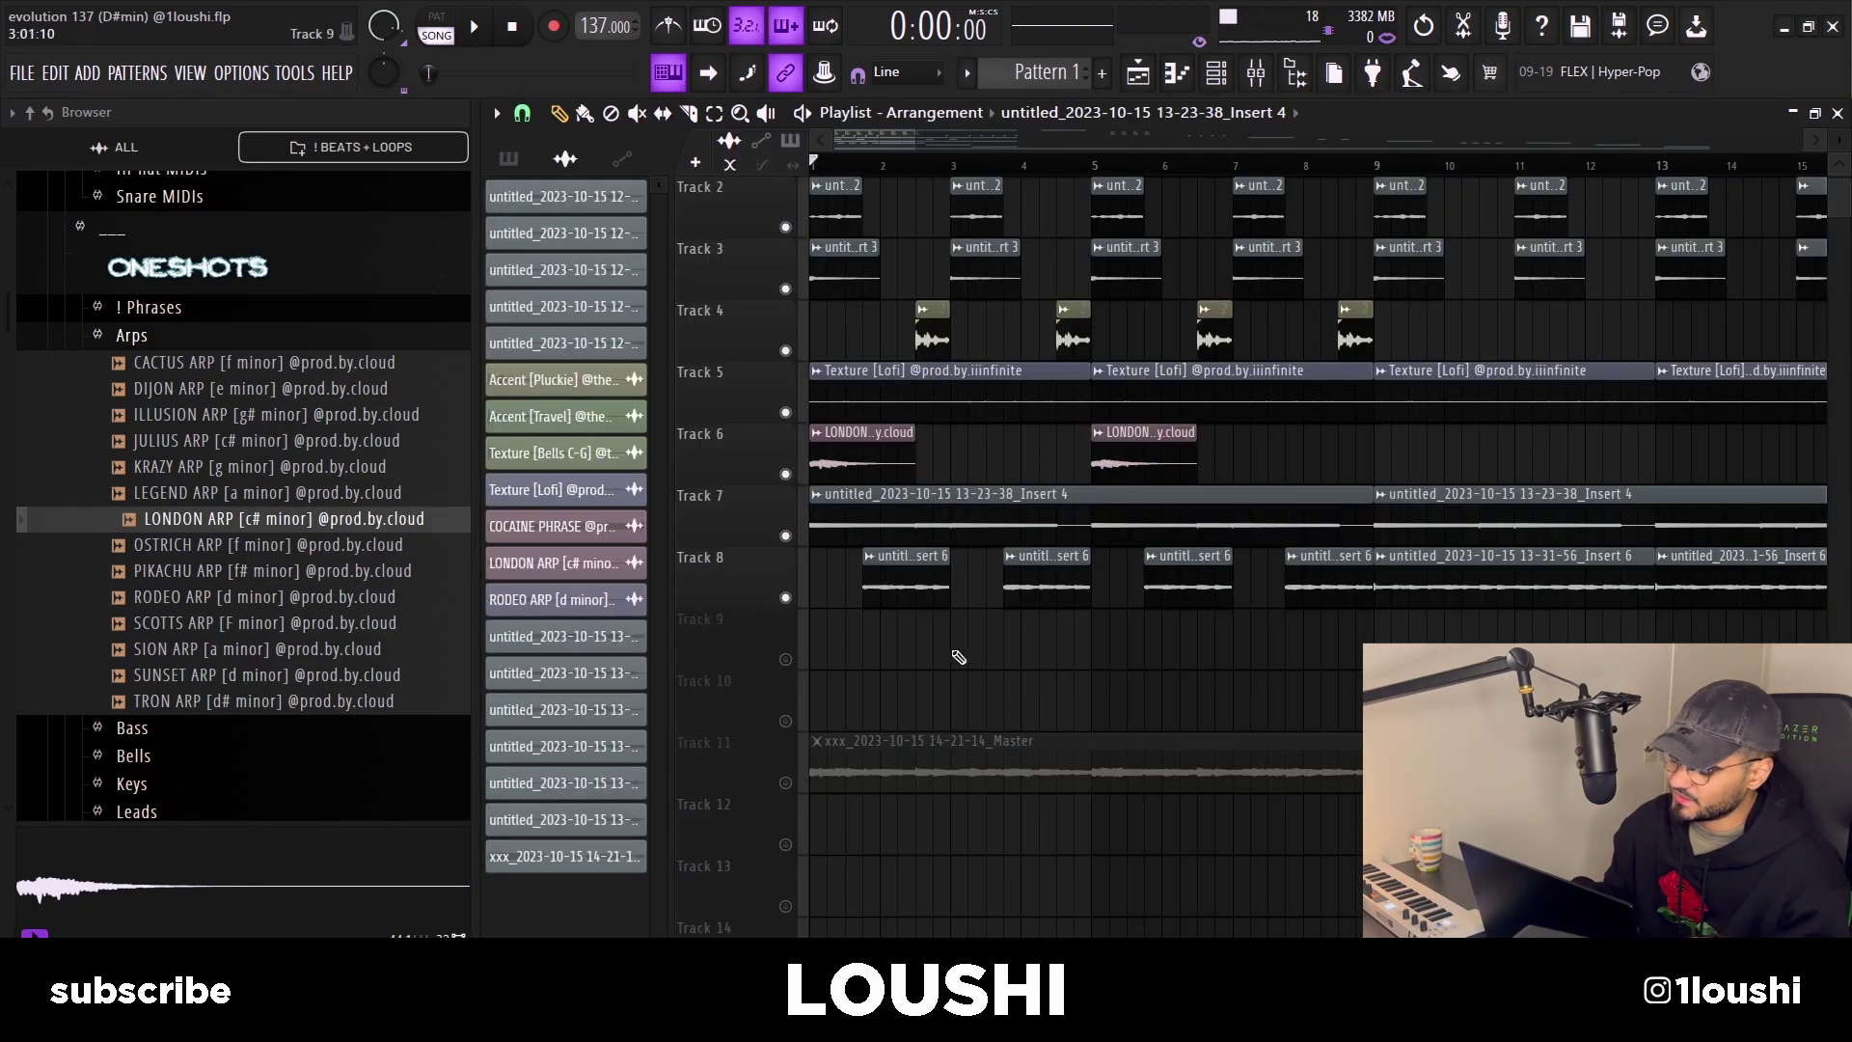
Open the channel settings of the first Insert 6 audio clip on Track 8.
double_click(899, 589)
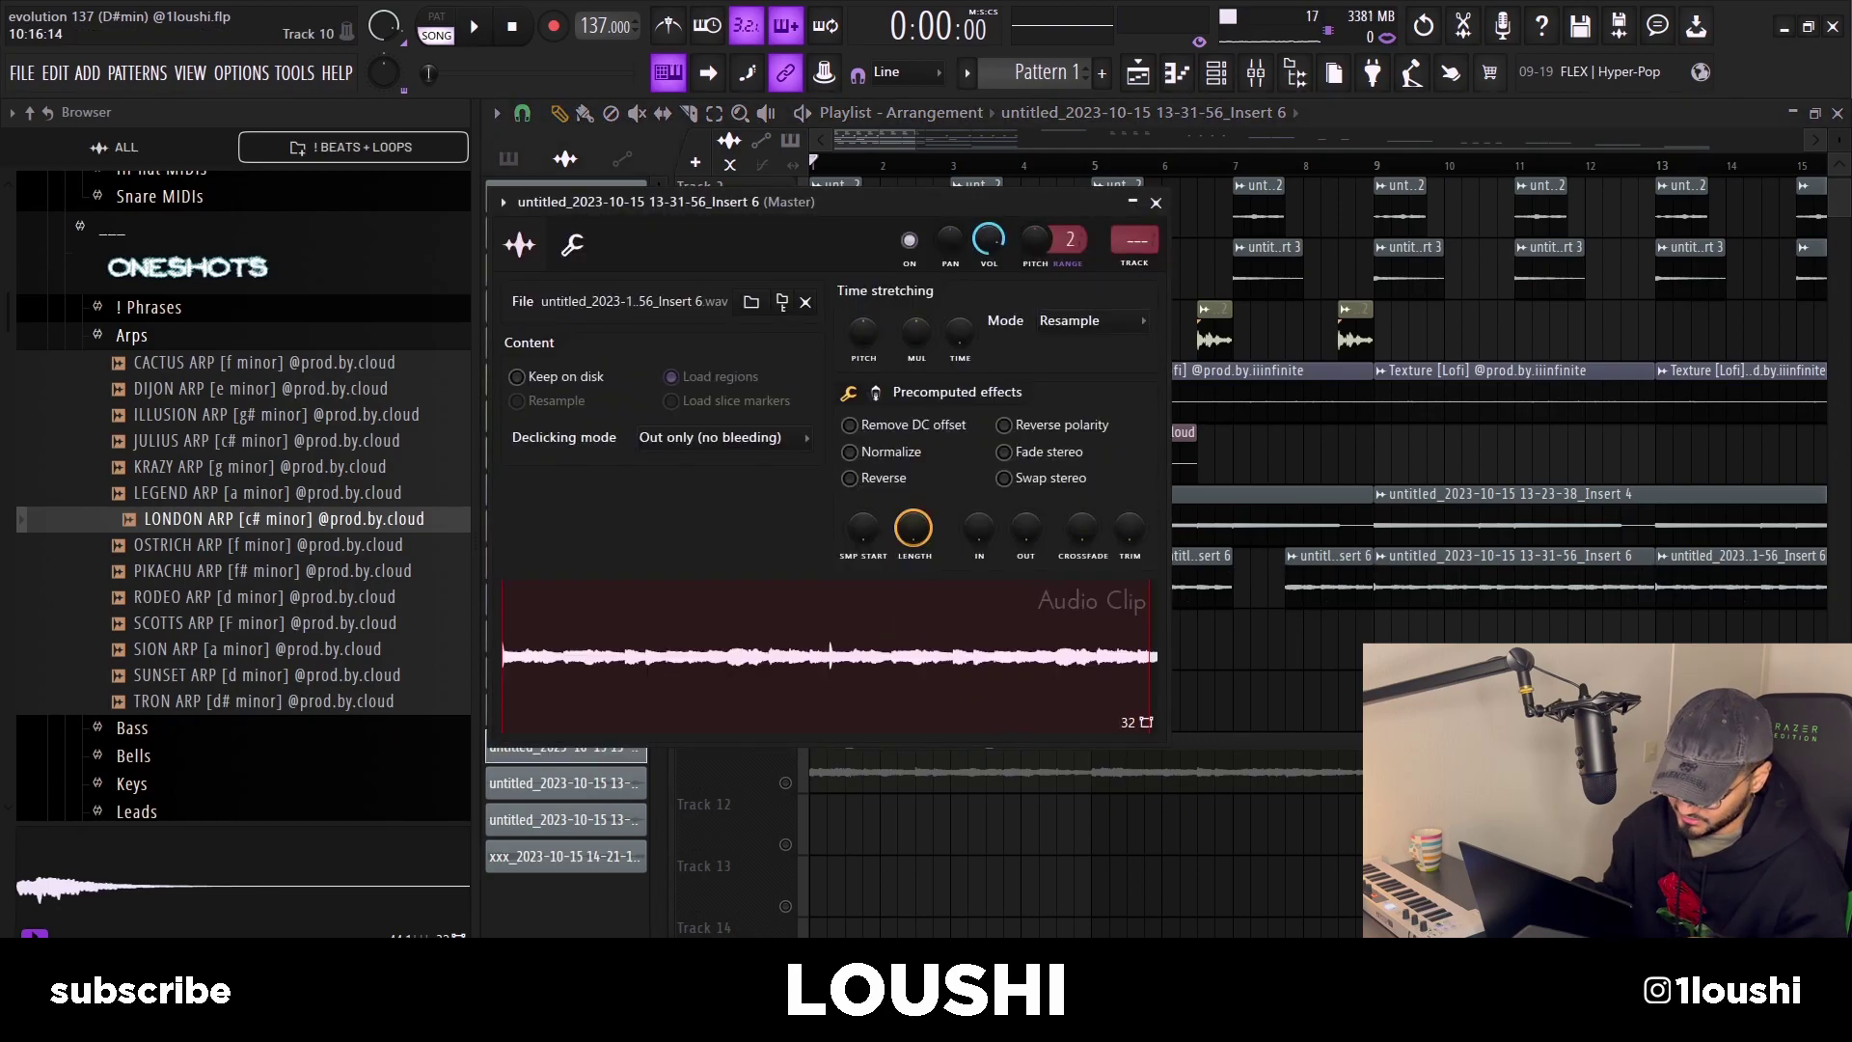